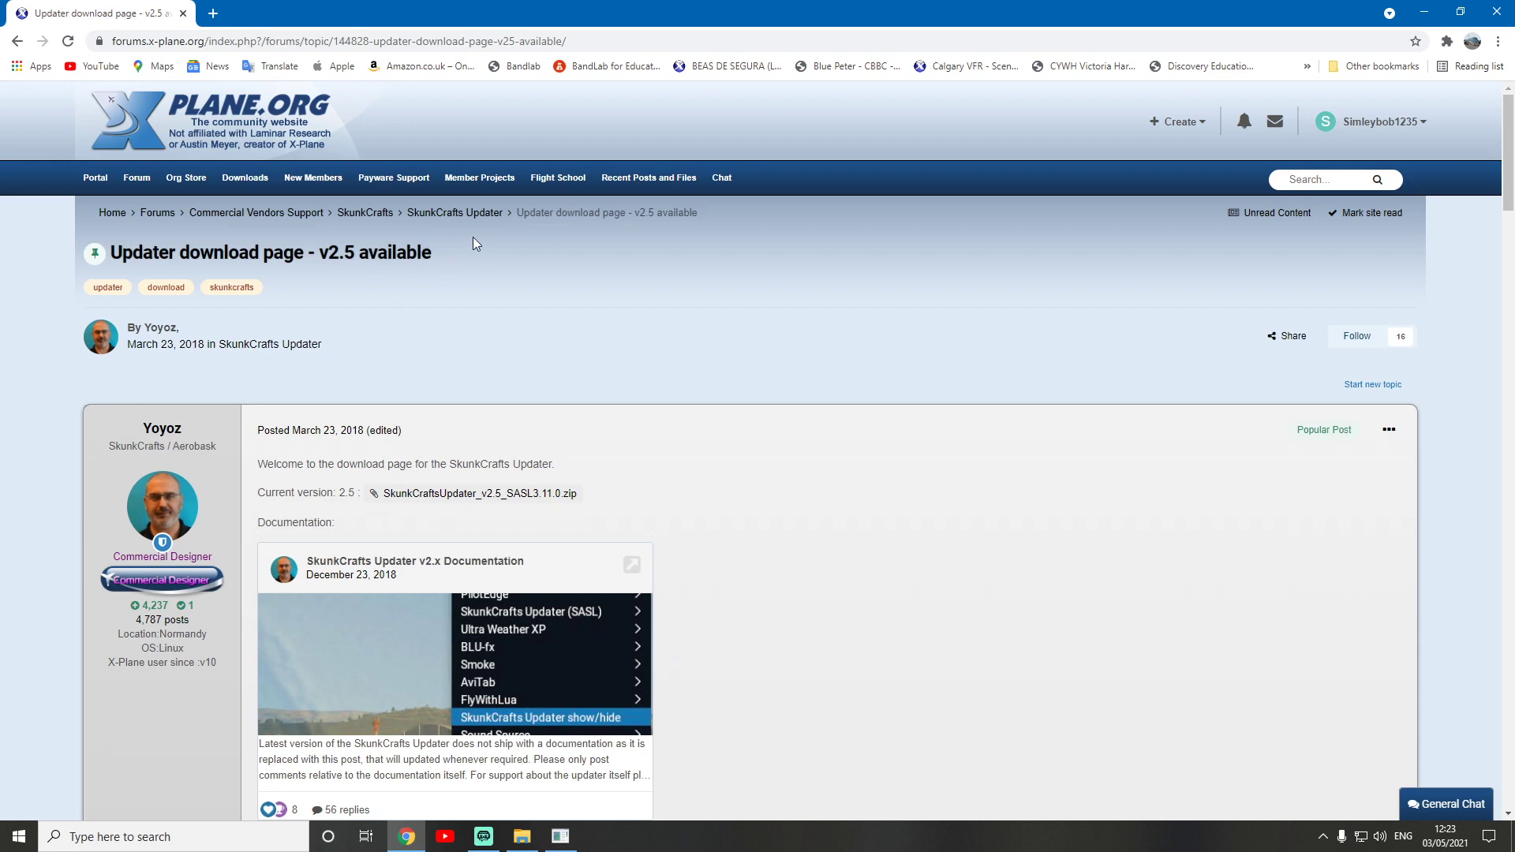
Step: Scroll the SkunkCrafts Updater v2.5 download page to review its changelog and zip attachment
scroll(549, 286, down, 10)
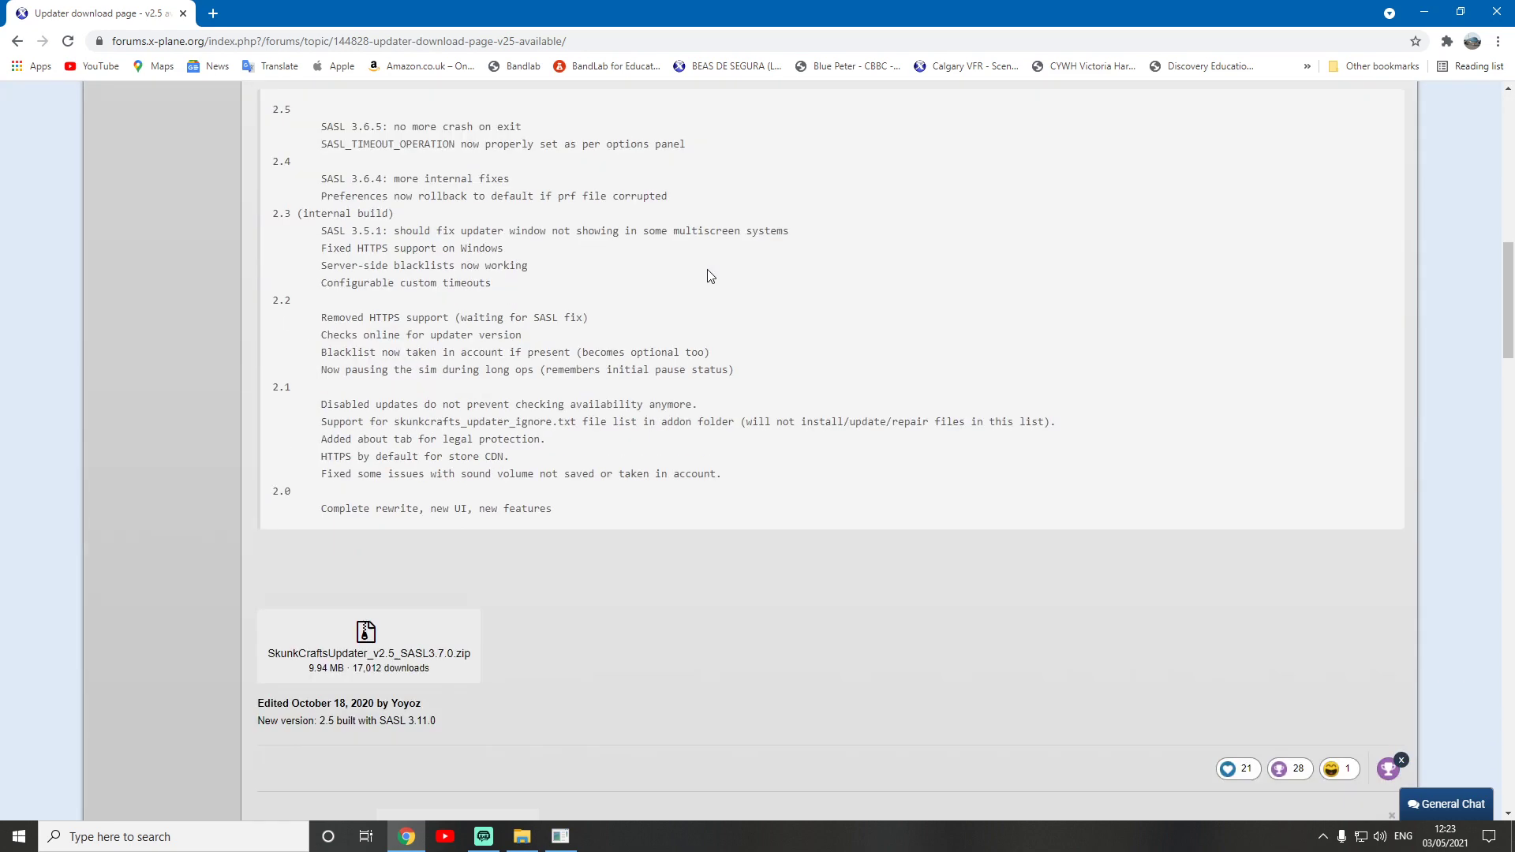
scroll(764, 439, up, 9)
scroll(764, 439, up, 1)
Step: In a new tab, search Google for skunkcrafts updater and open the X-Plane.org Updater download page result
click(213, 13)
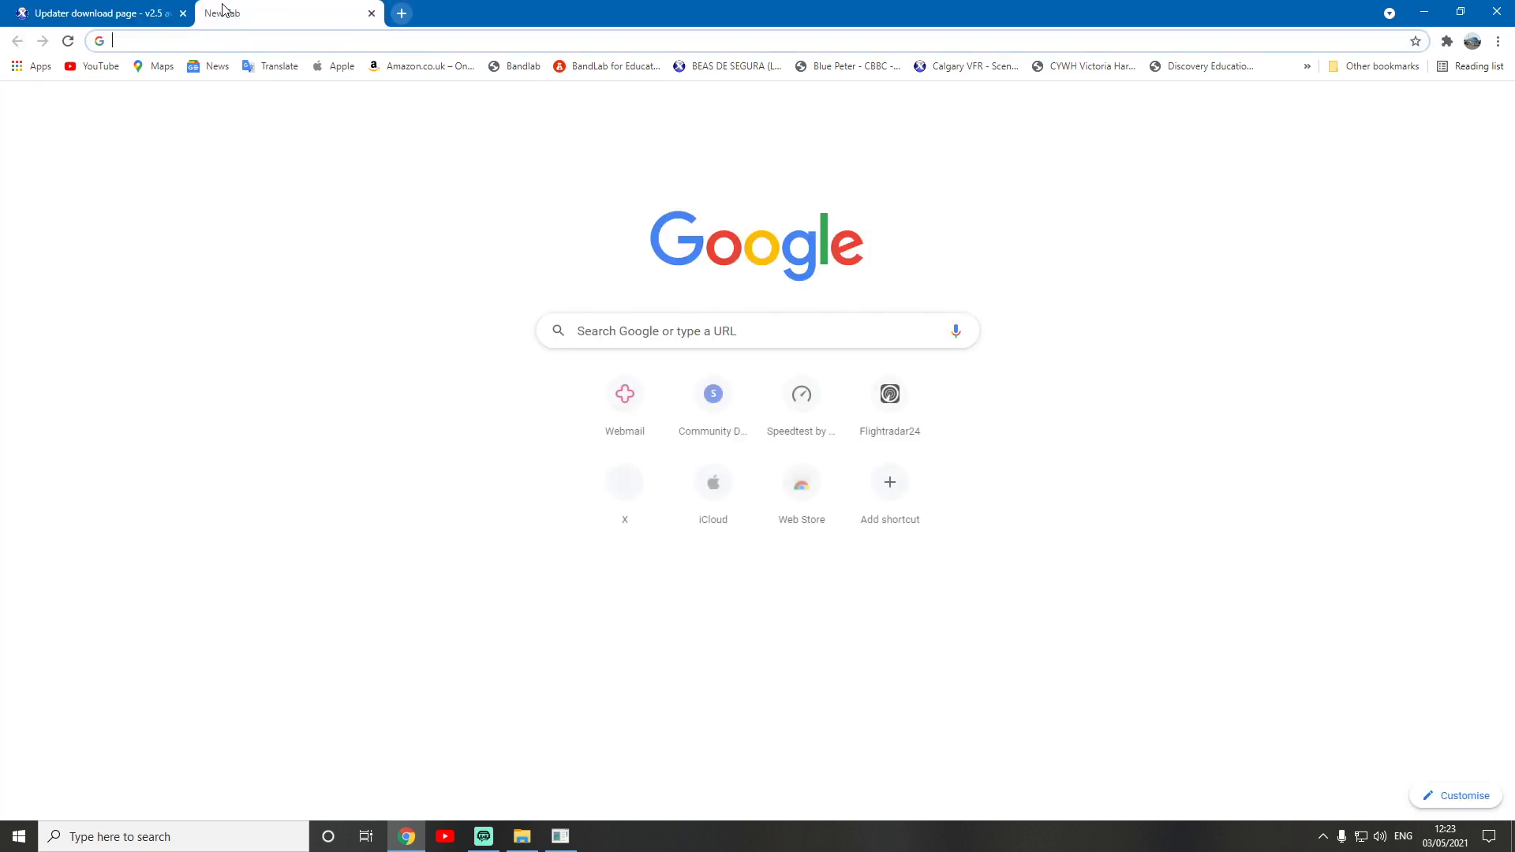
text(skunk)
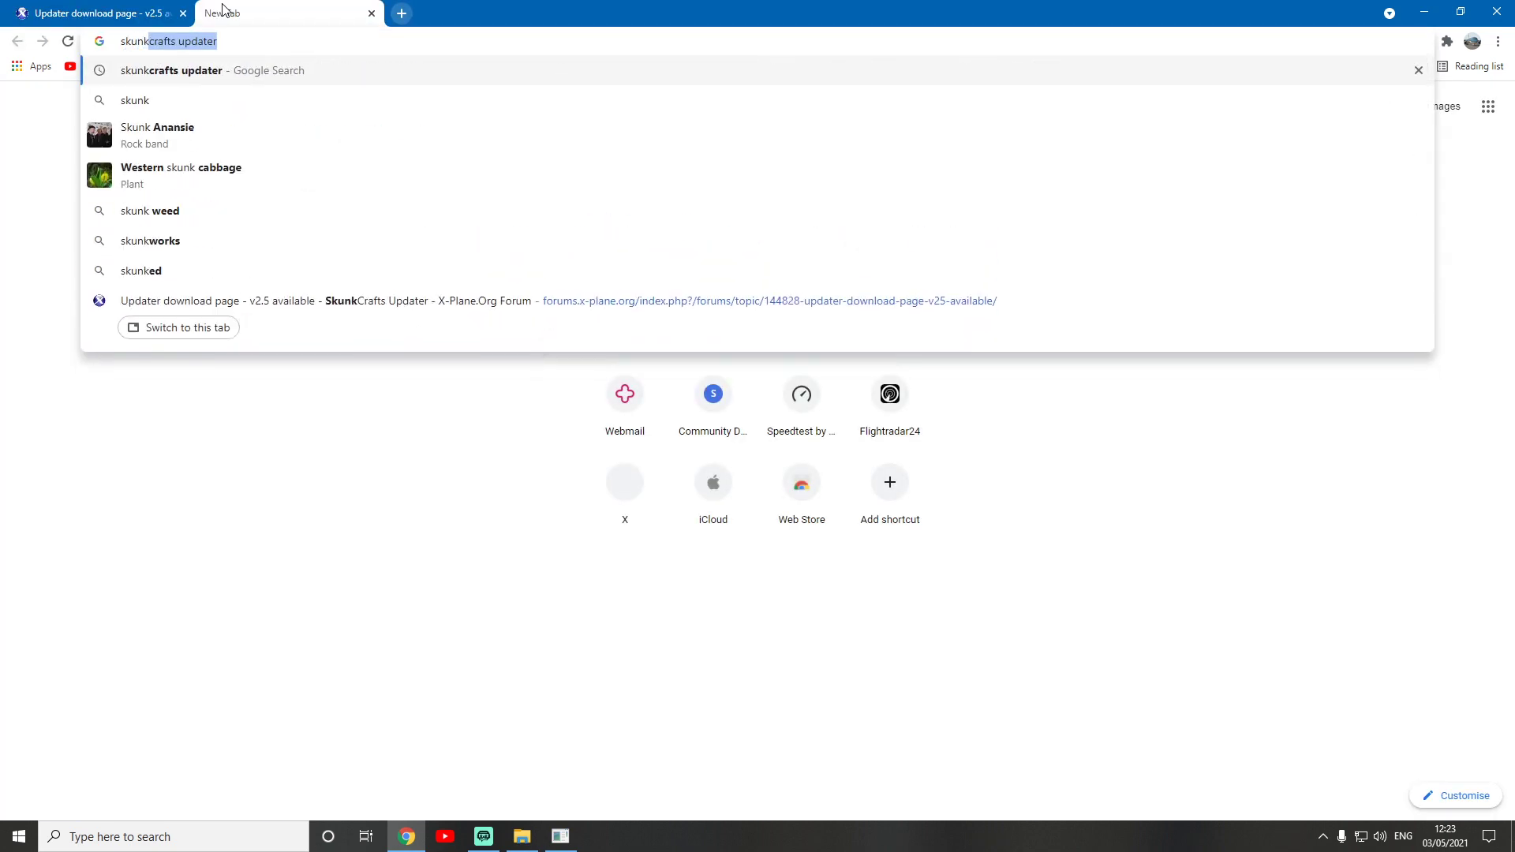
text(craftys)
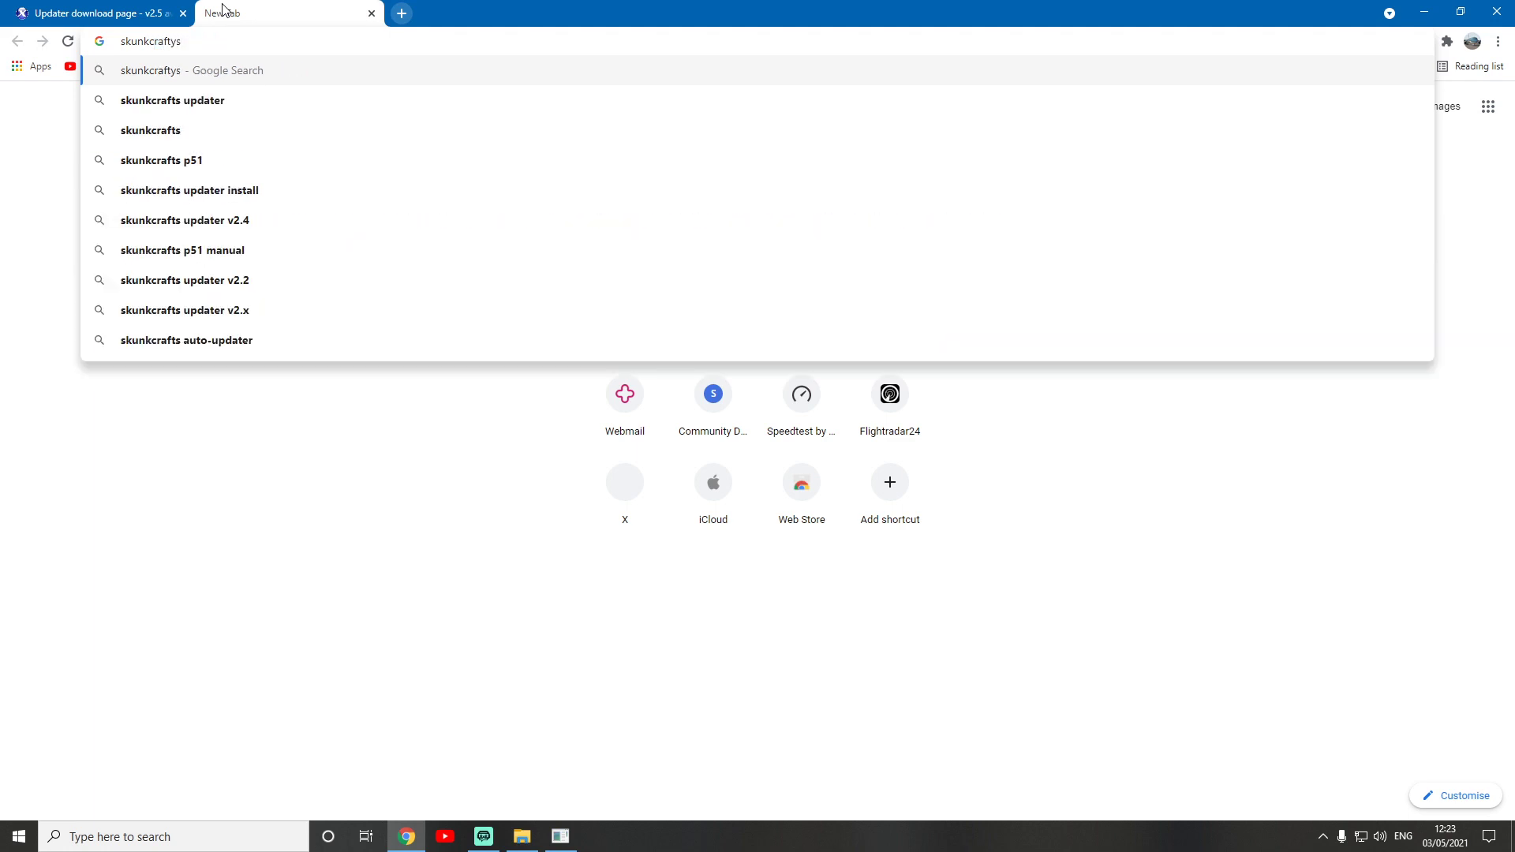
click(295, 110)
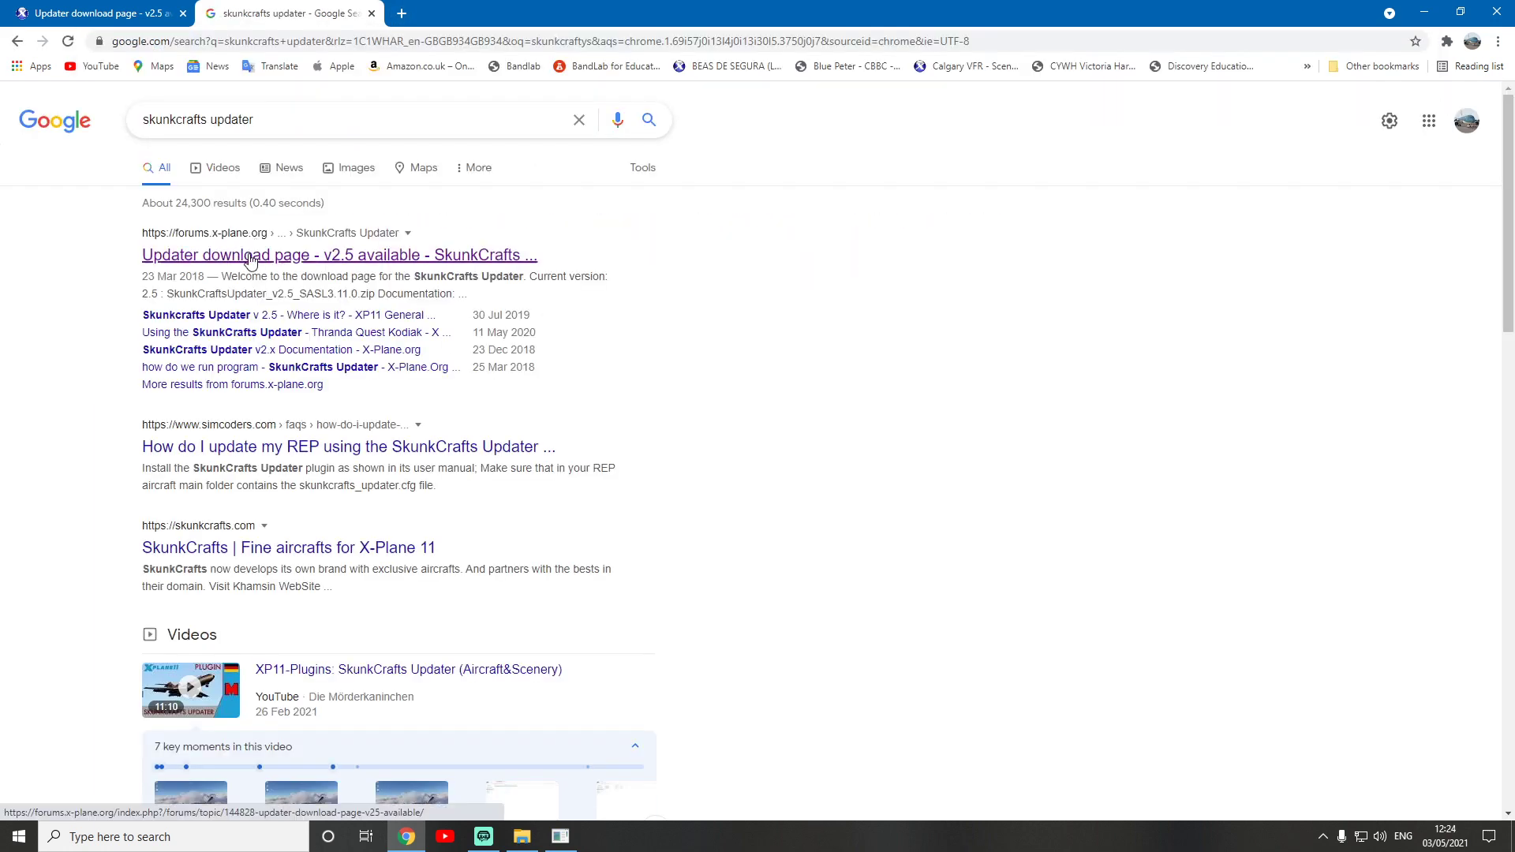
click(402, 260)
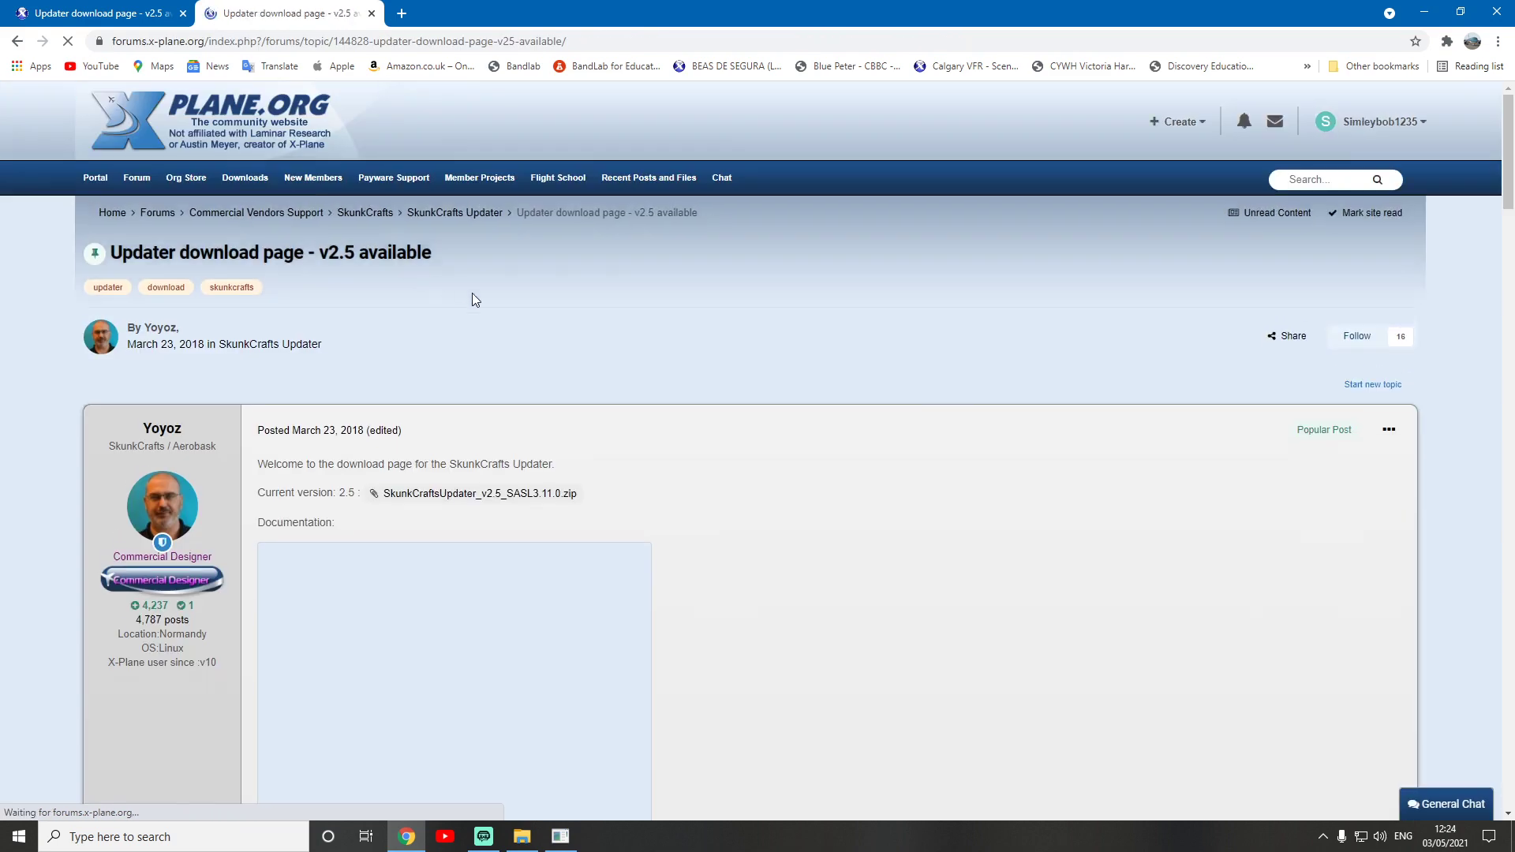
Step: Look over the Updater download page again and close the duplicate second tab
scroll(644, 343, down, 4)
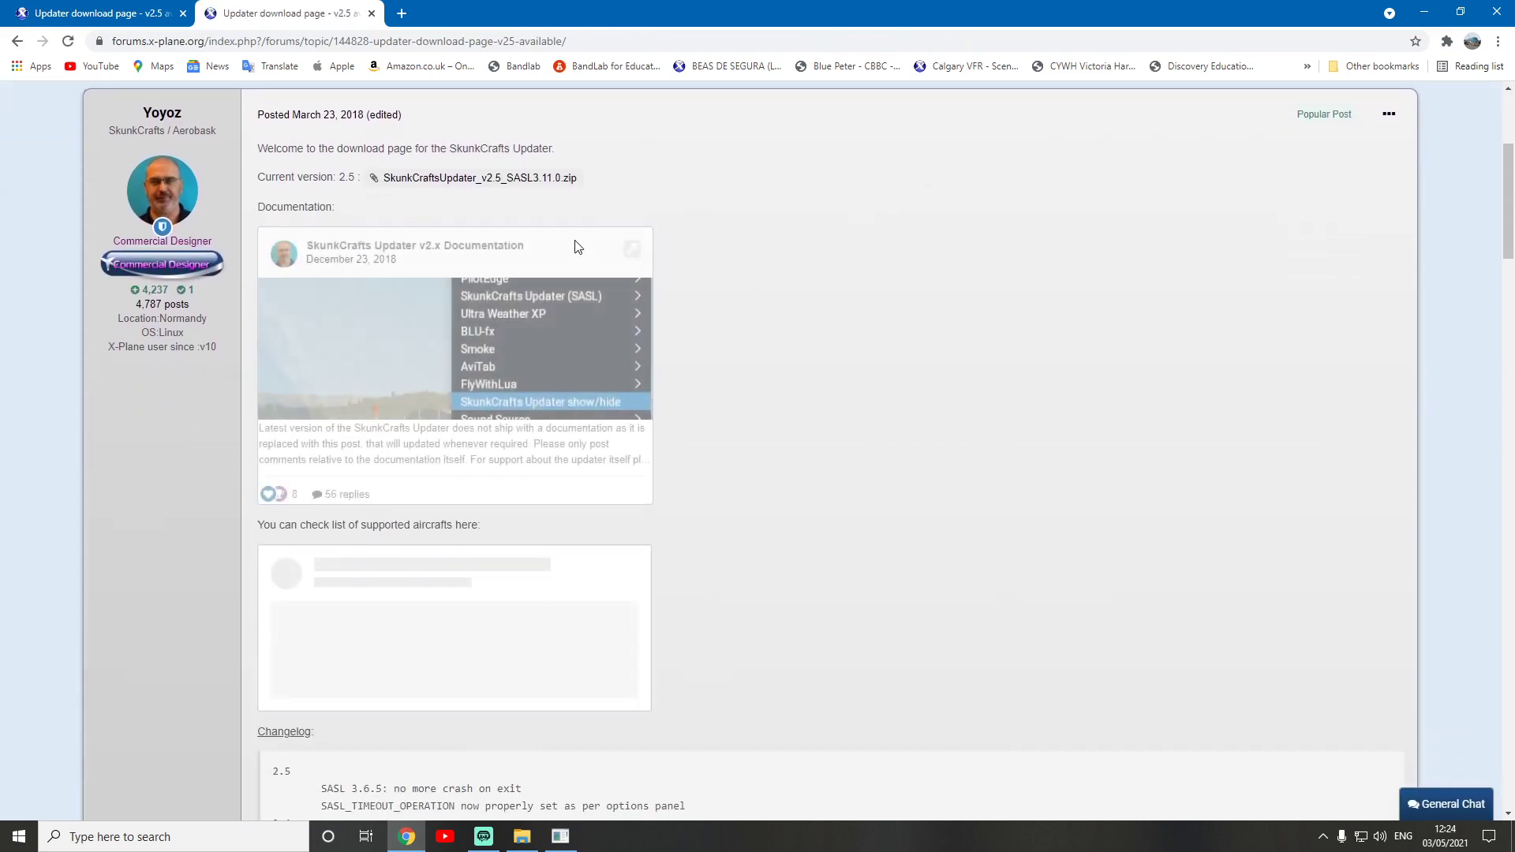
scroll(720, 357, down, 14)
scroll(946, 361, up, 3)
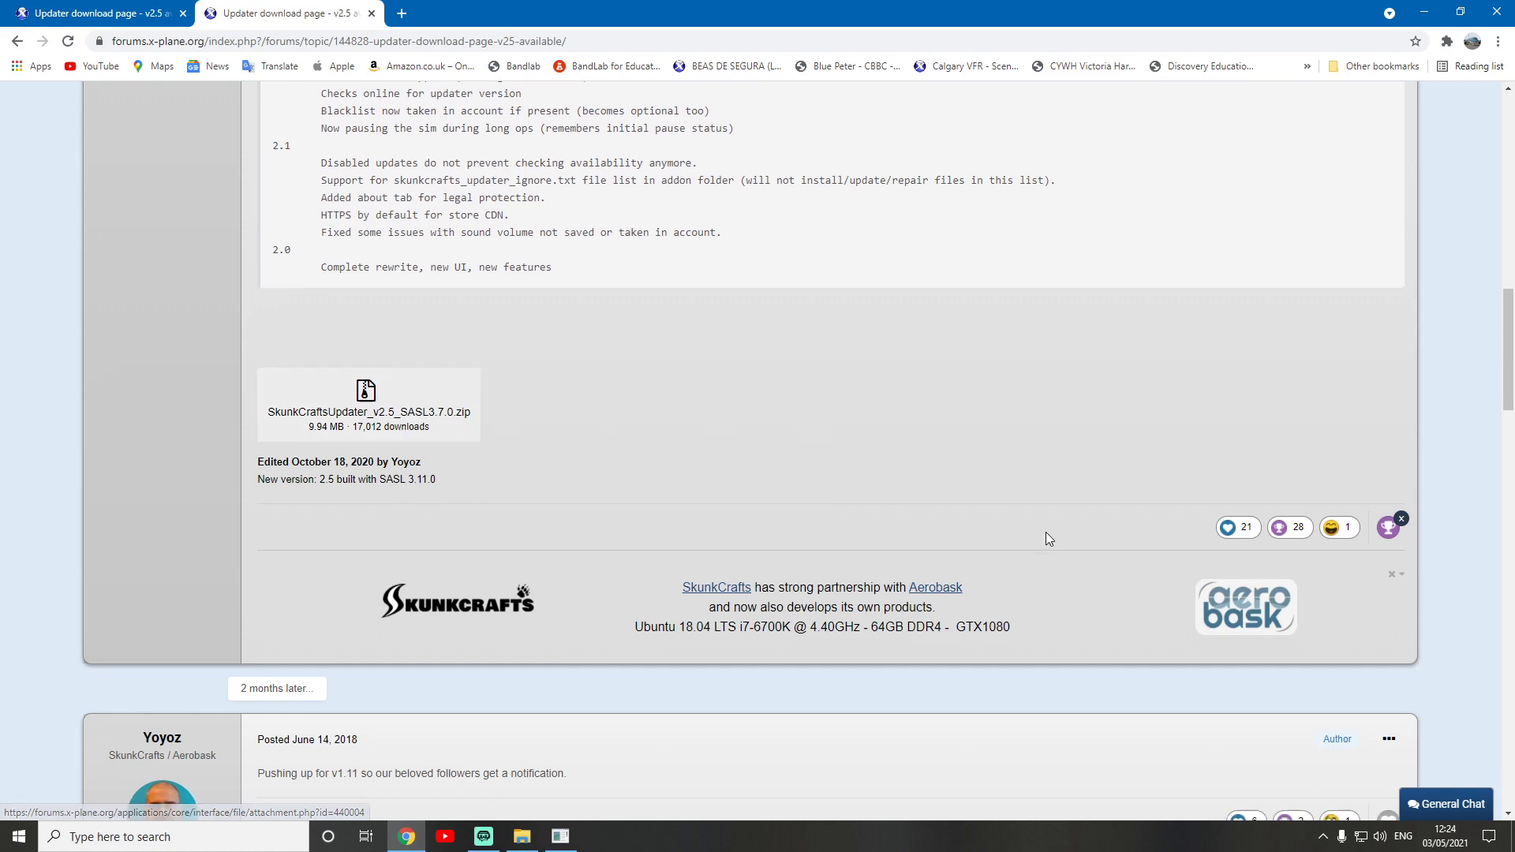
scroll(963, 532, down, 3)
scroll(1109, 505, up, 20)
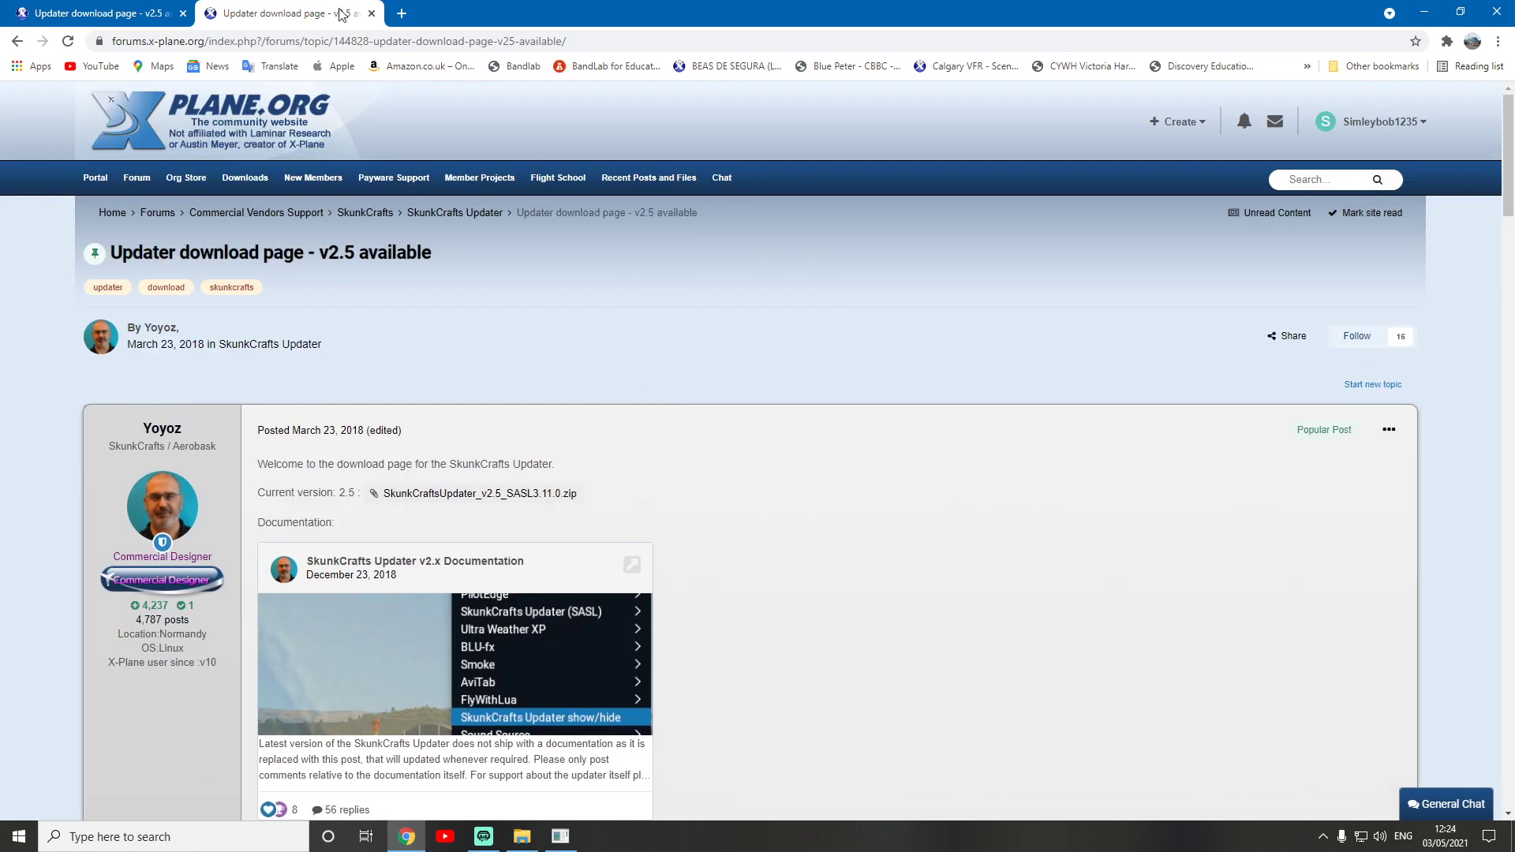
click(372, 13)
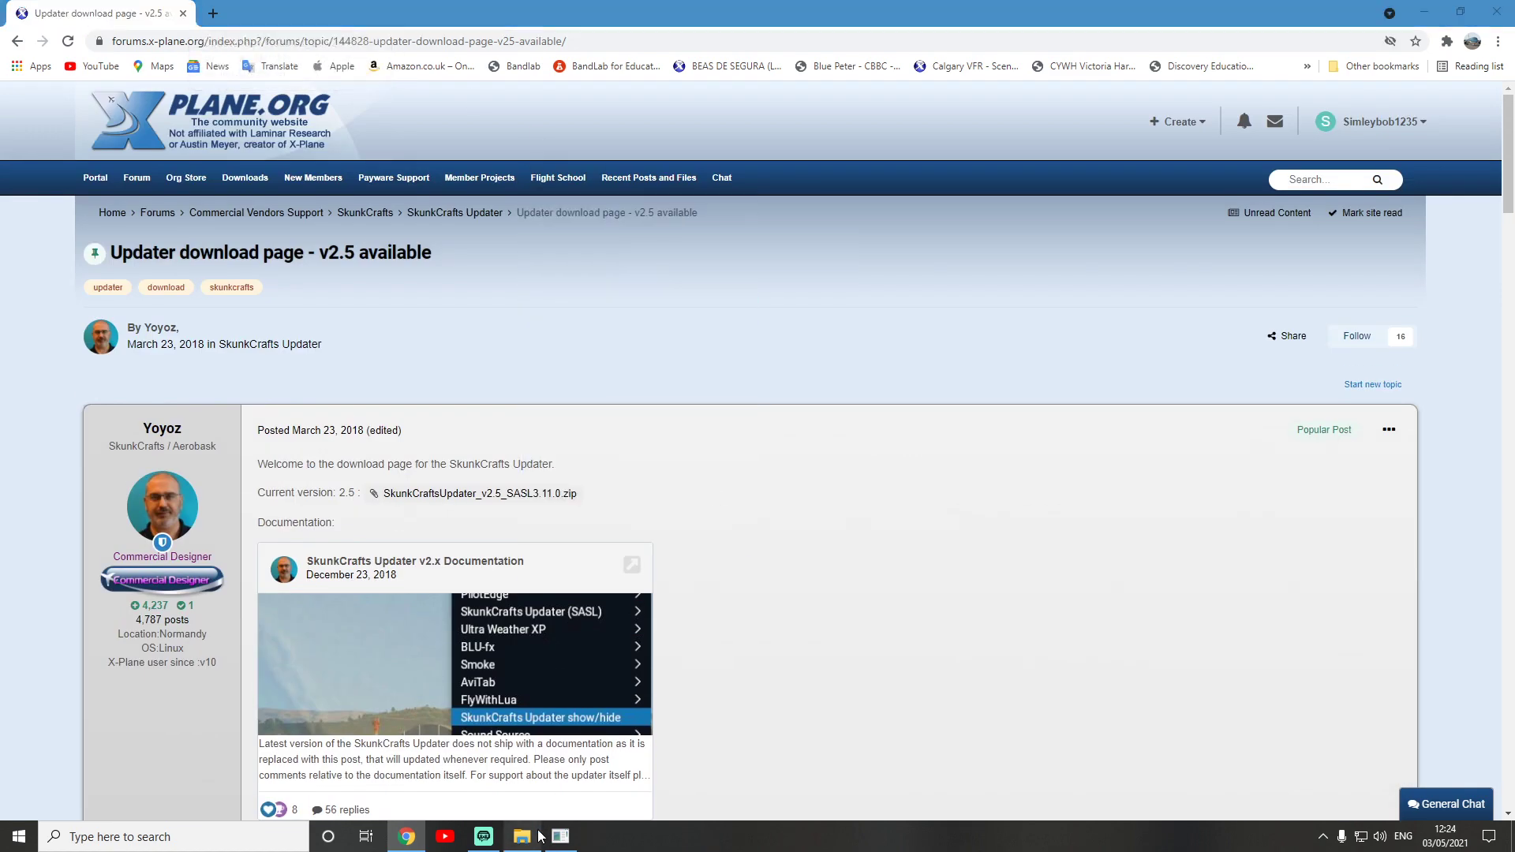
Step: Browse X-Plane 11's Resources\plugins folder in File Explorer and select the SkunkCraftsUpdater folder
click(539, 836)
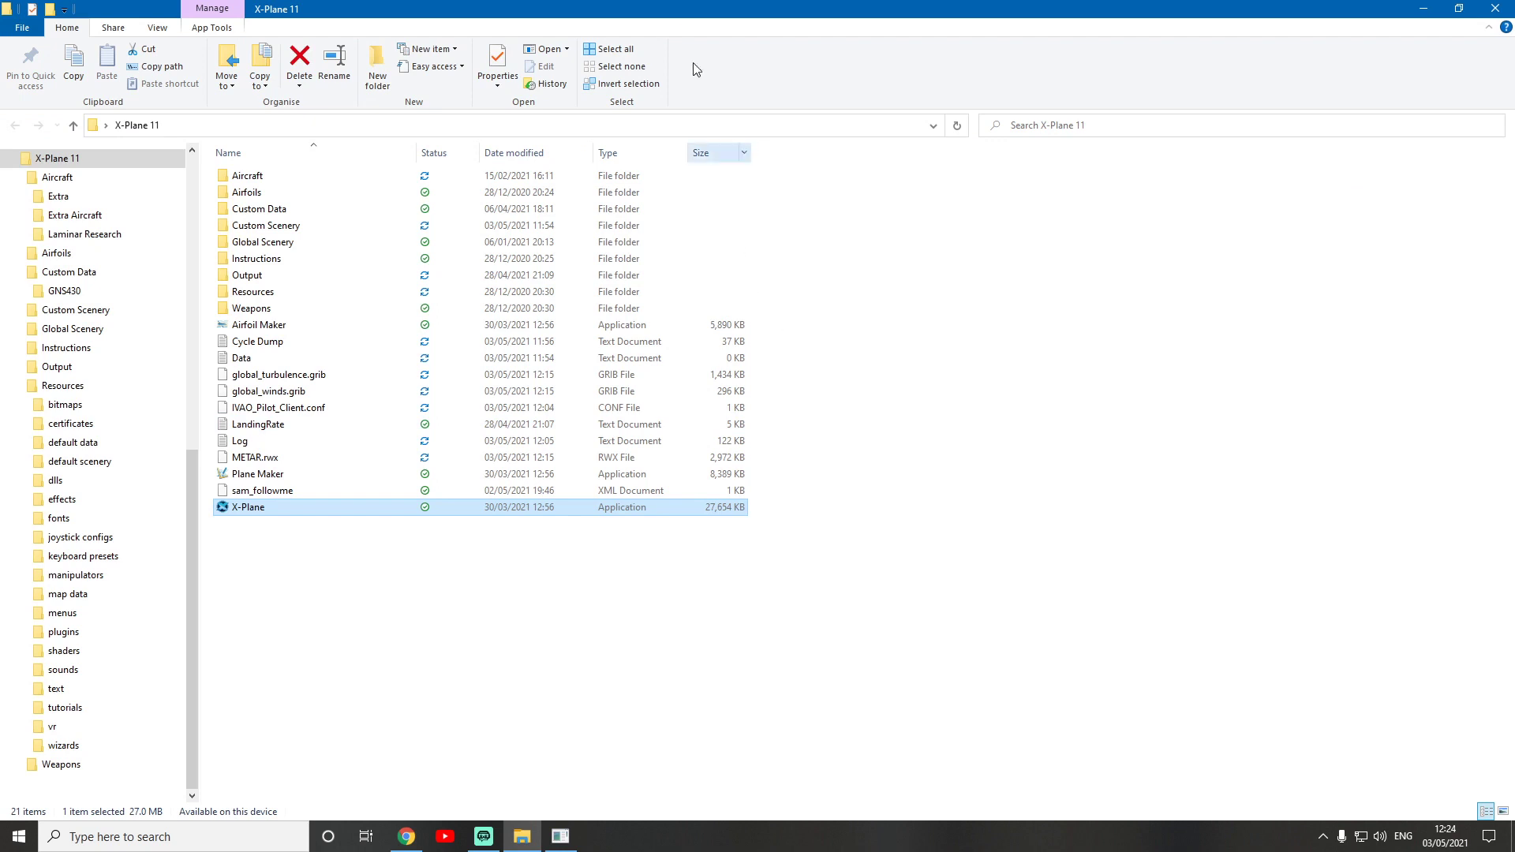
click(720, 656)
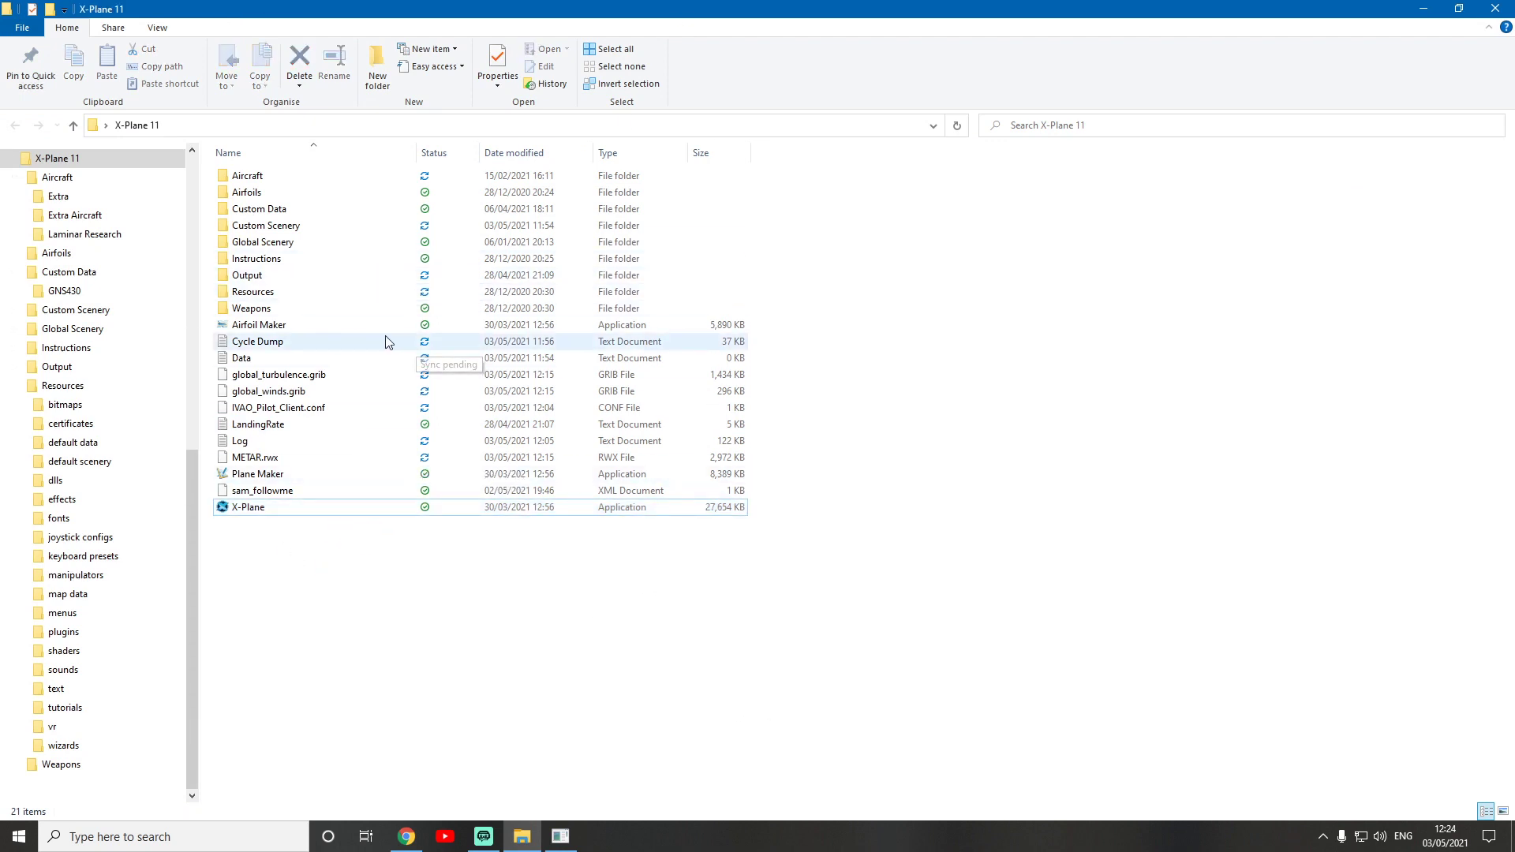
double_click(333, 293)
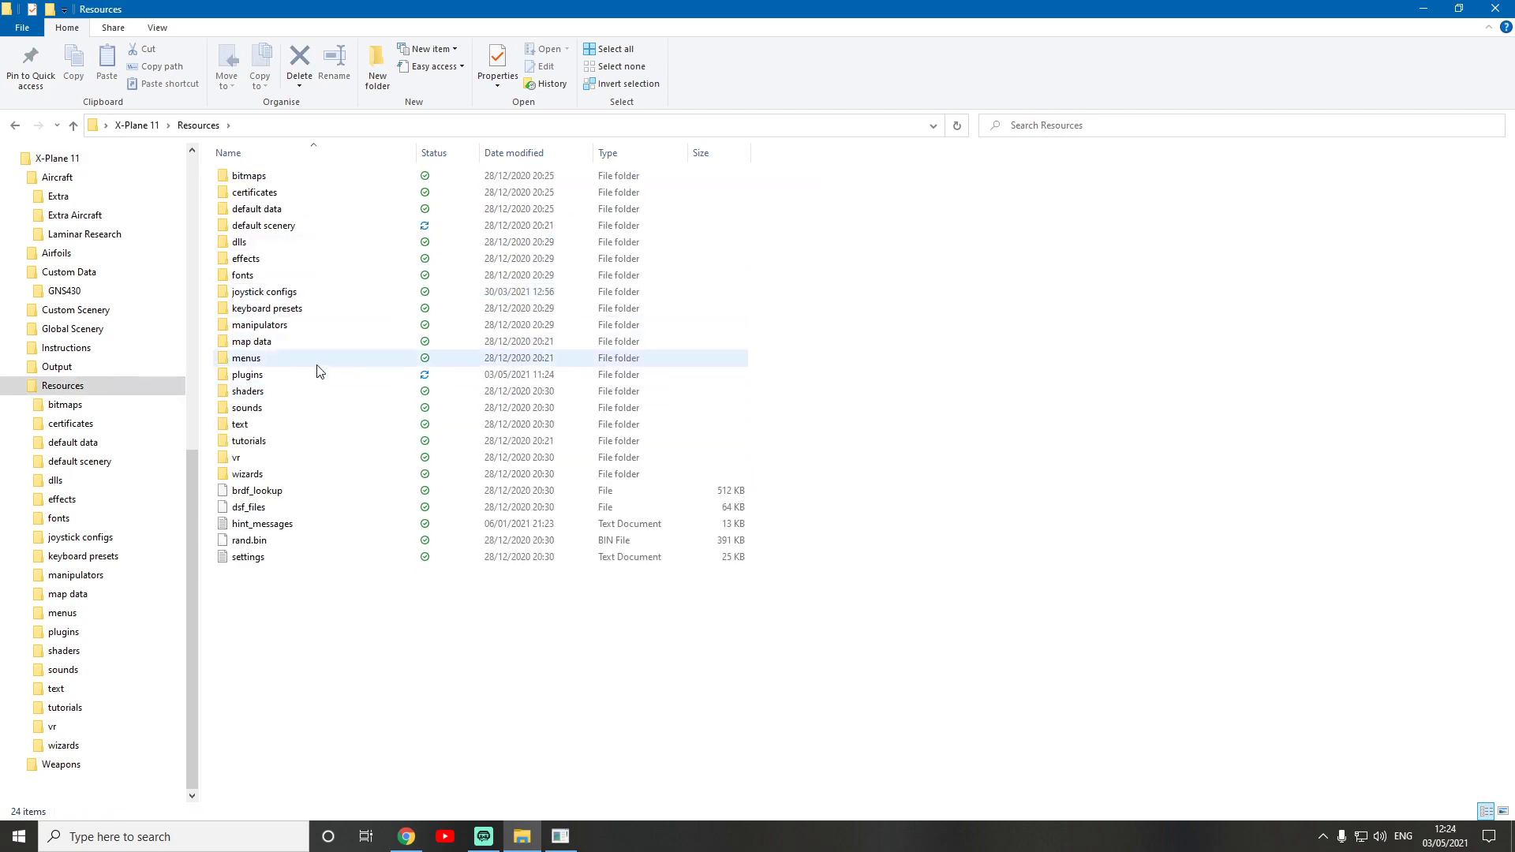
double_click(320, 371)
click(315, 369)
click(335, 733)
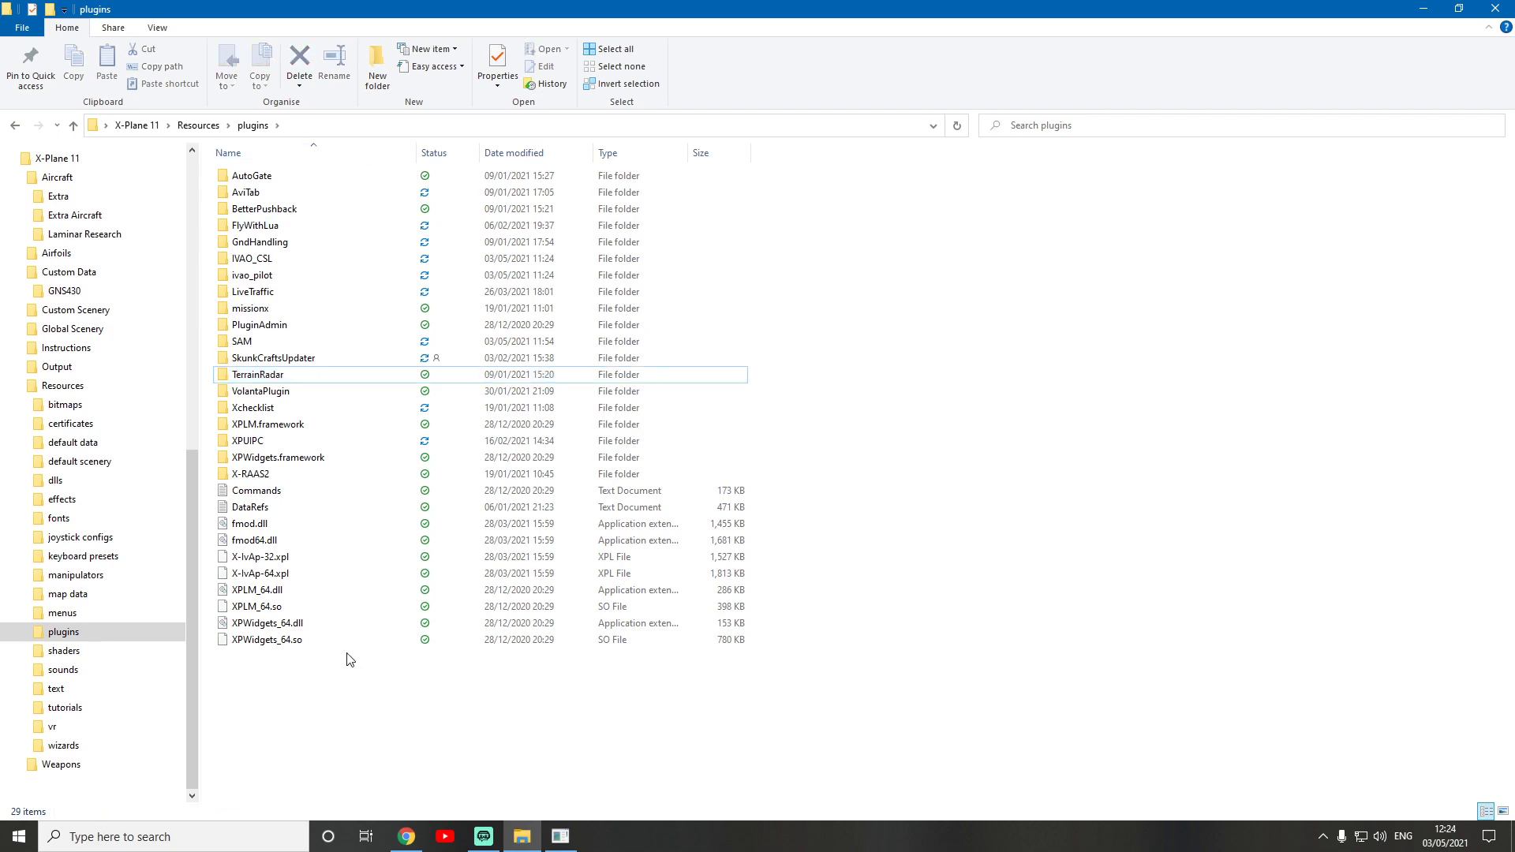
click(348, 366)
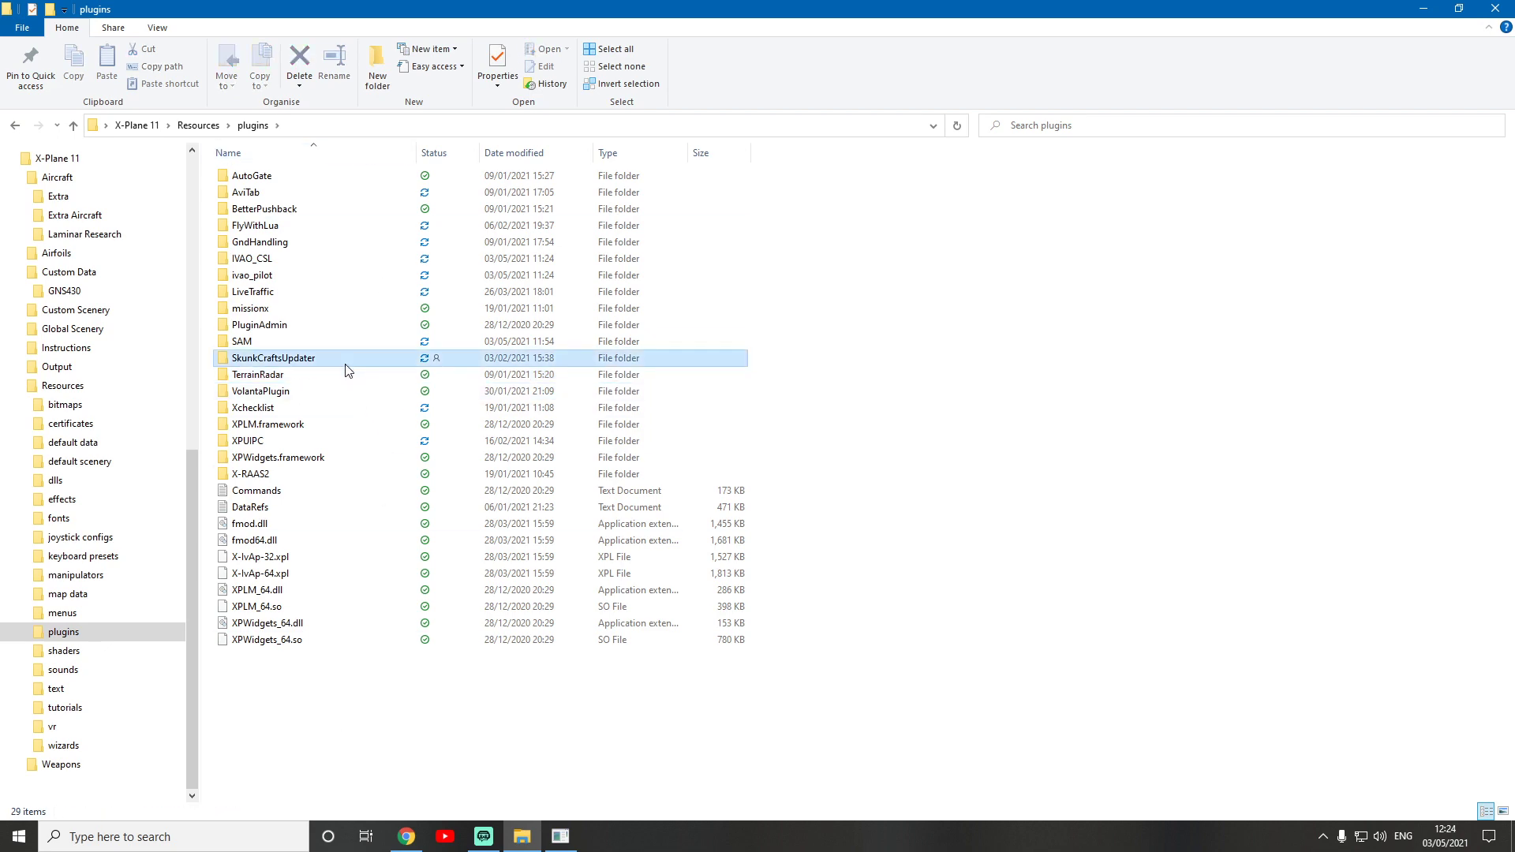
click(1119, 608)
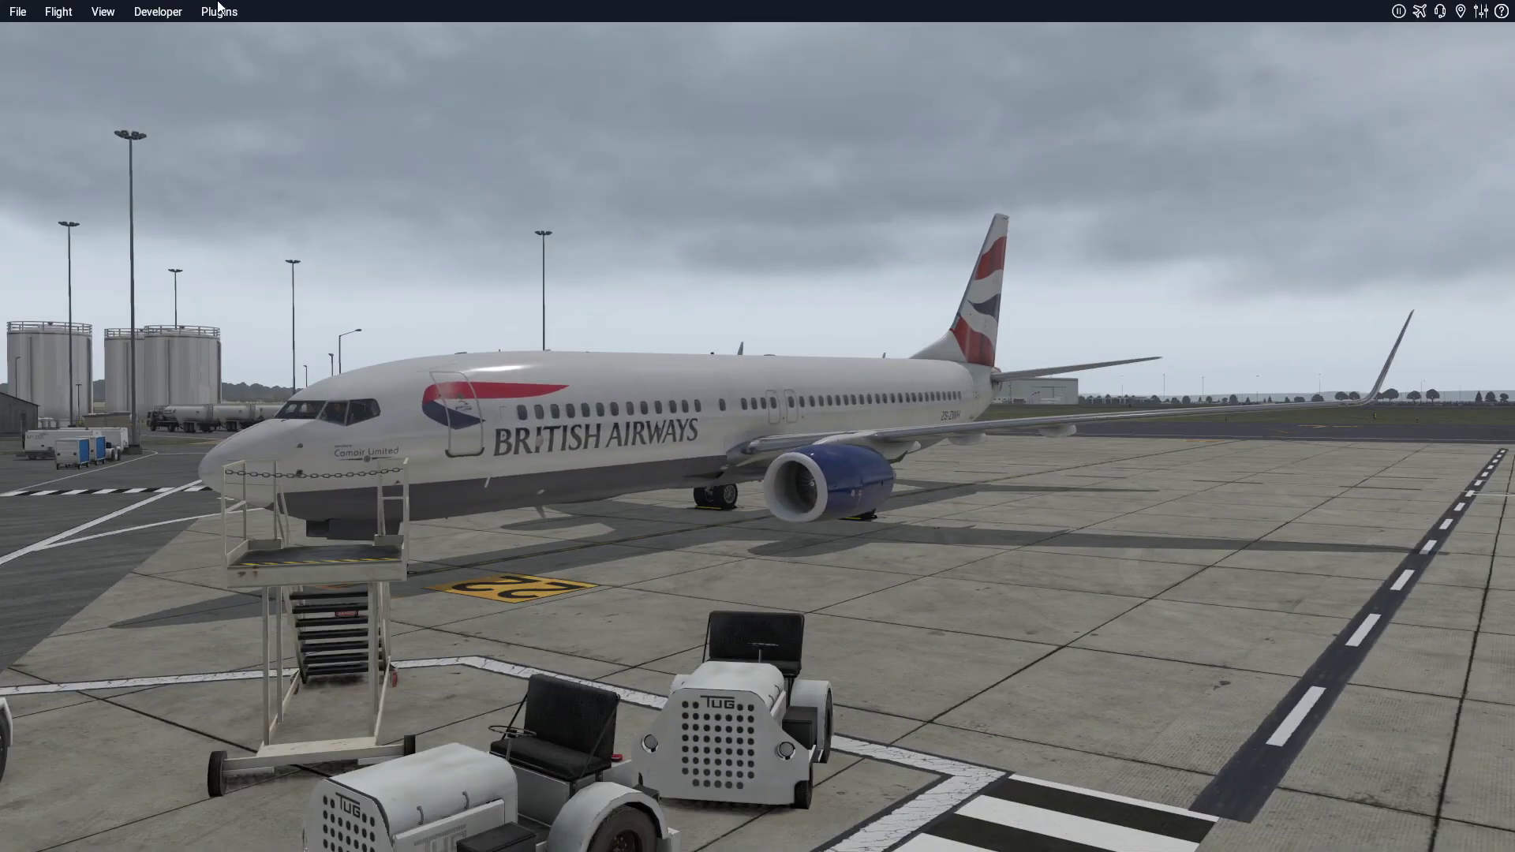
Step: Open SkunkCrafts Updater from the Plugins menu, listing the Robin DR401 and Magknight 787
click(219, 11)
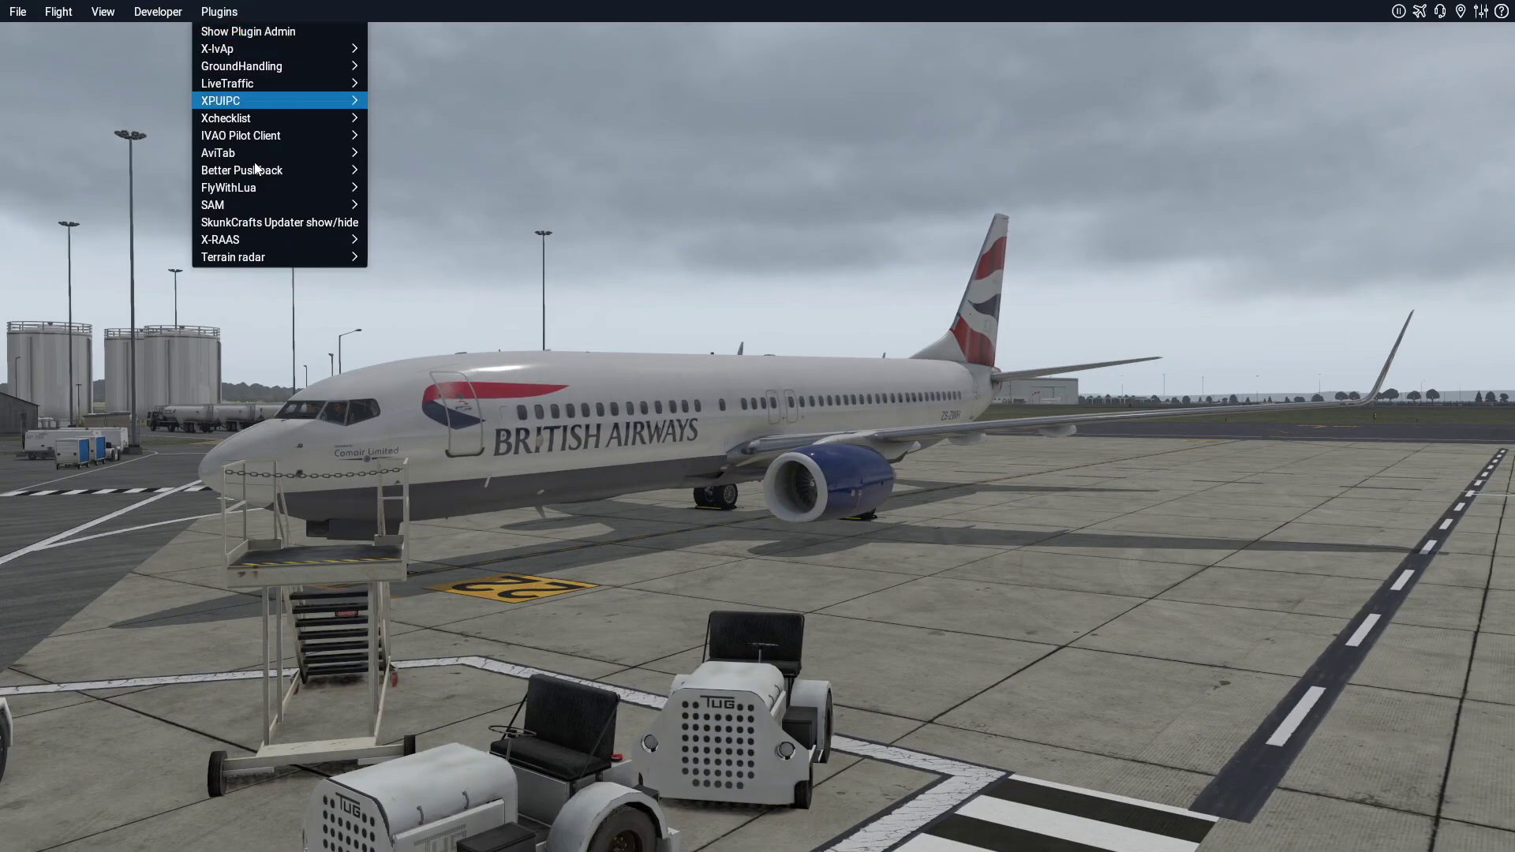
mouse_move(271, 210)
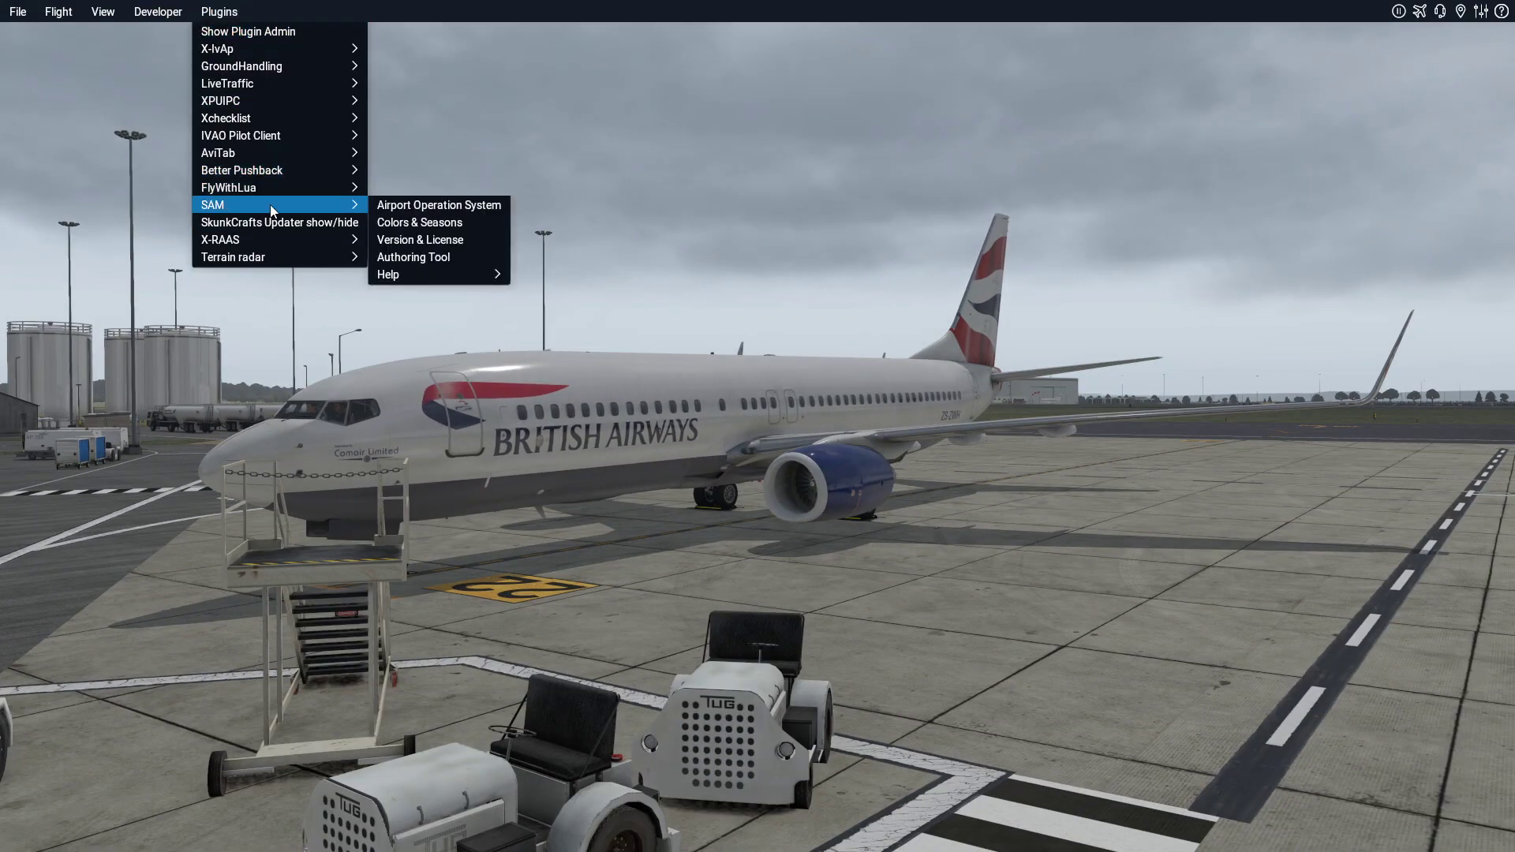
click(267, 222)
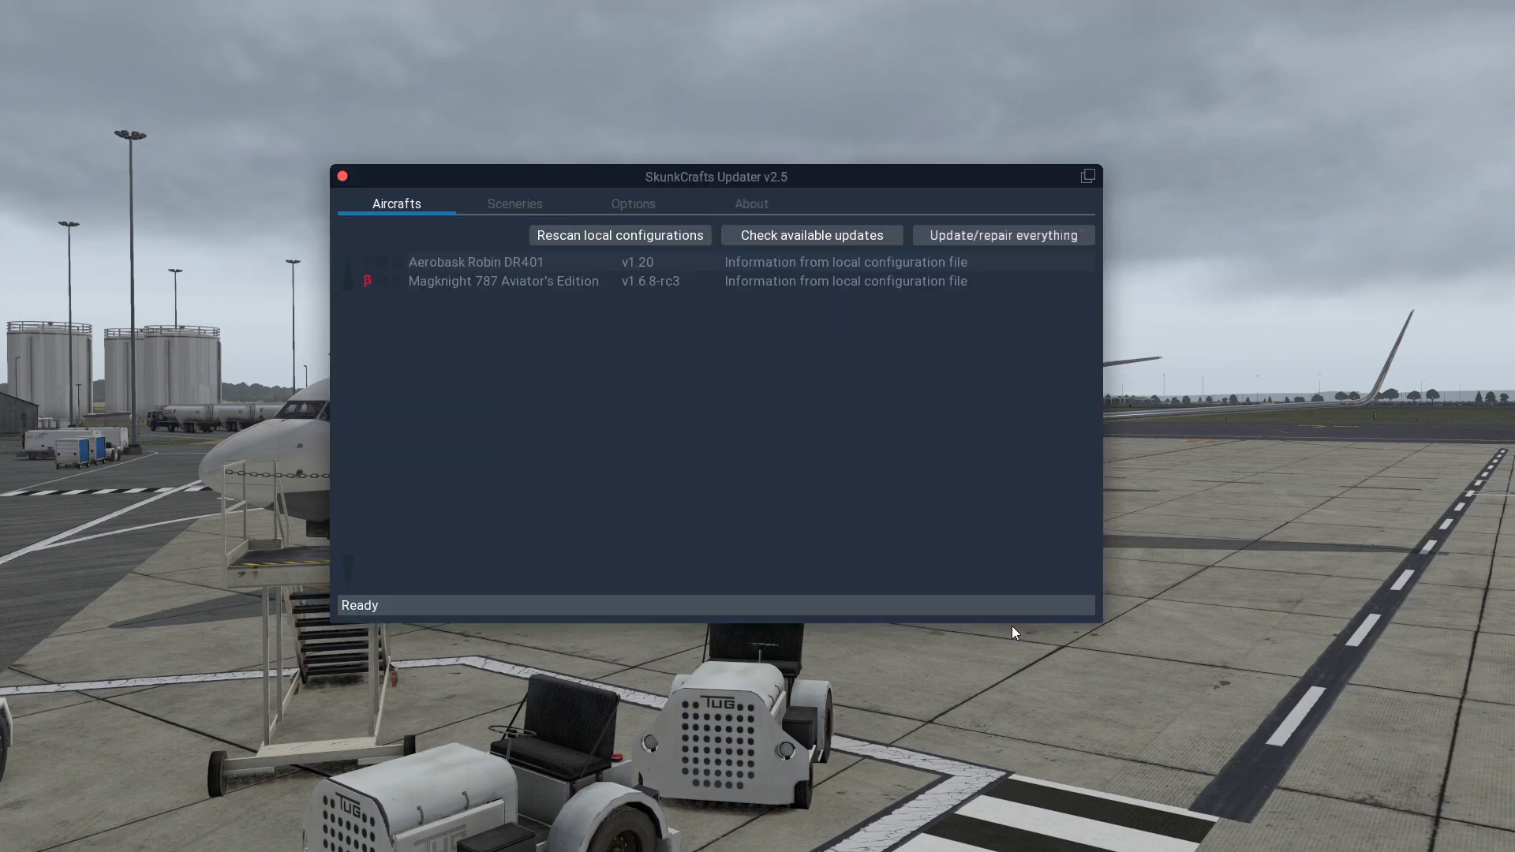
Step: Rescan local configurations, reopen the Magknight 787 details, and re-read its v1.6.8-rc3 configuration
click(576, 281)
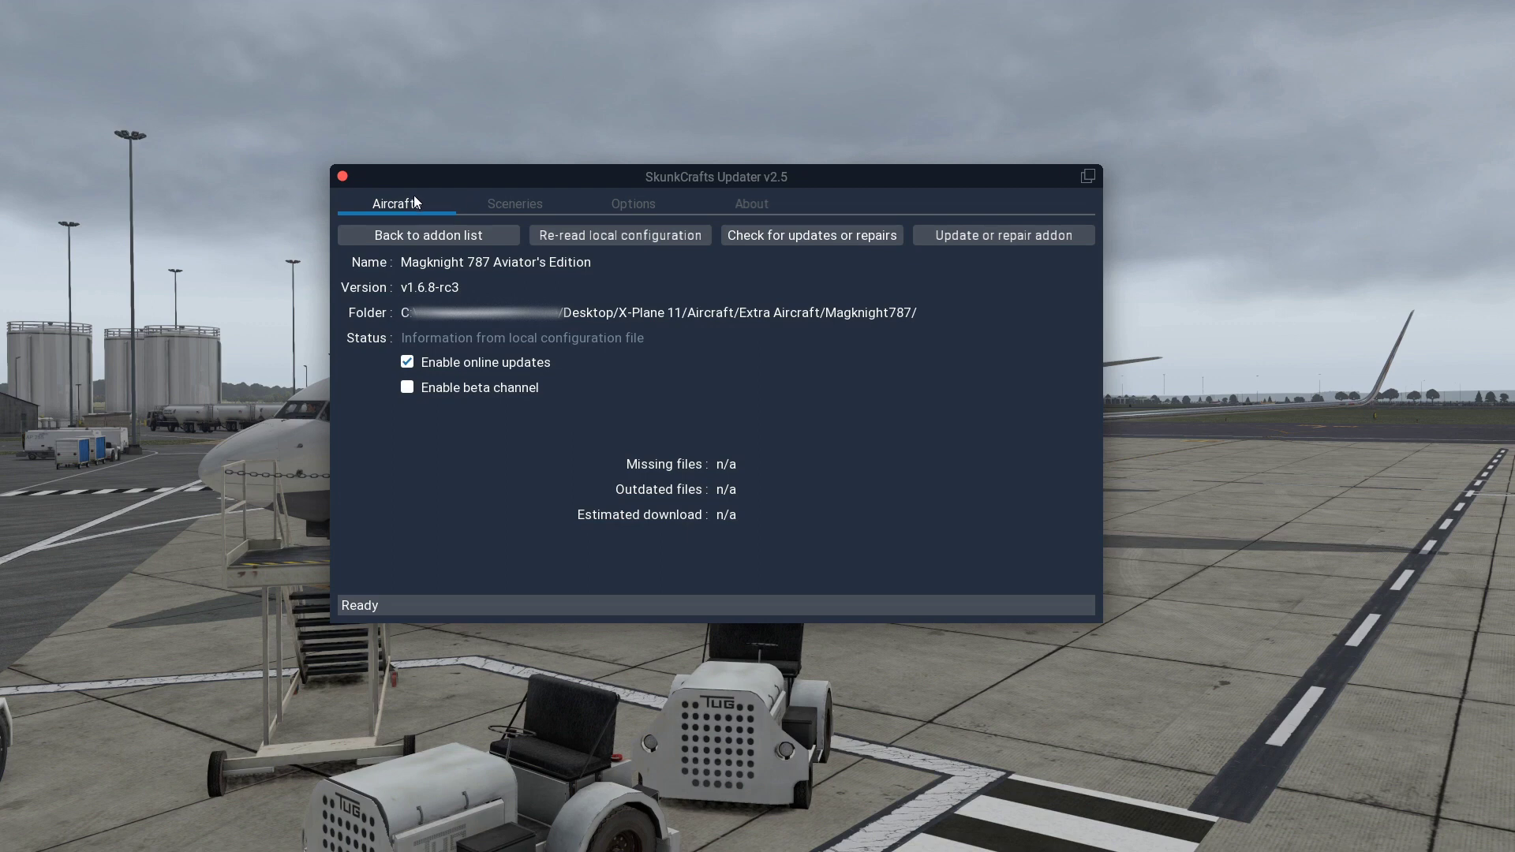
click(464, 237)
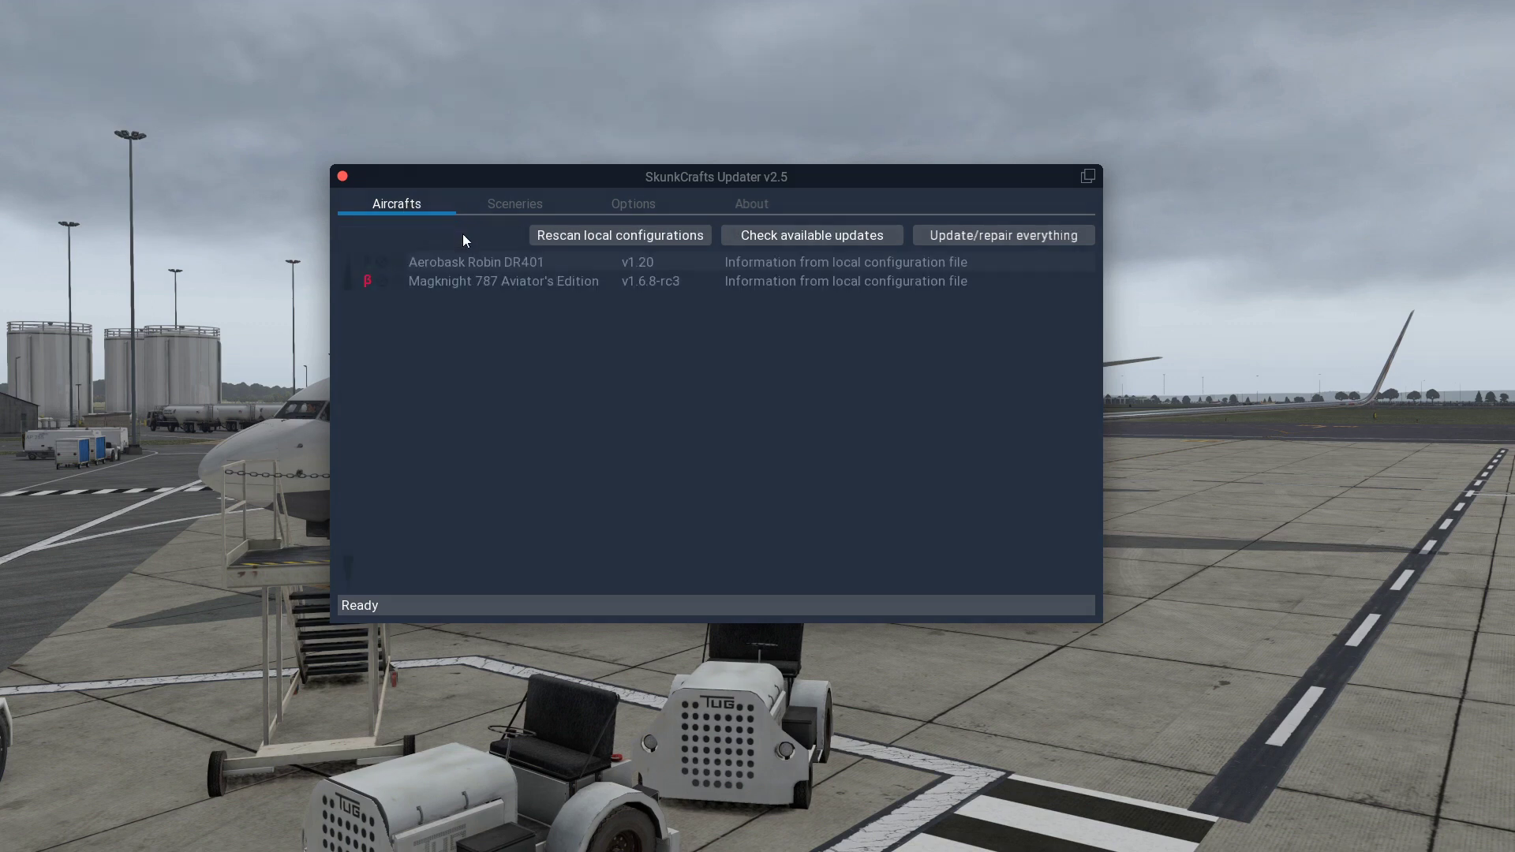
click(660, 235)
click(510, 282)
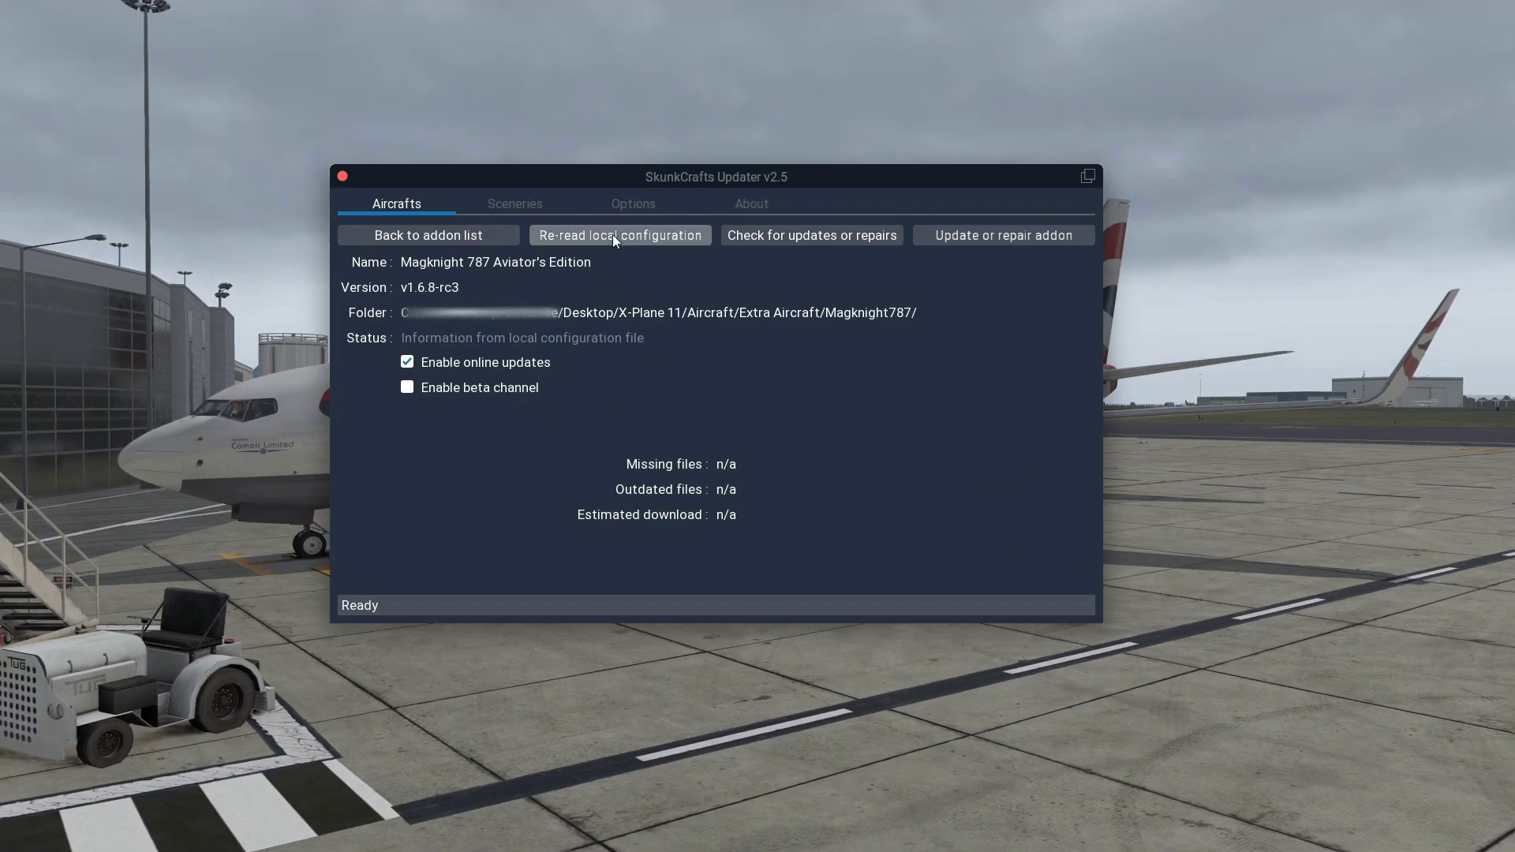
click(612, 234)
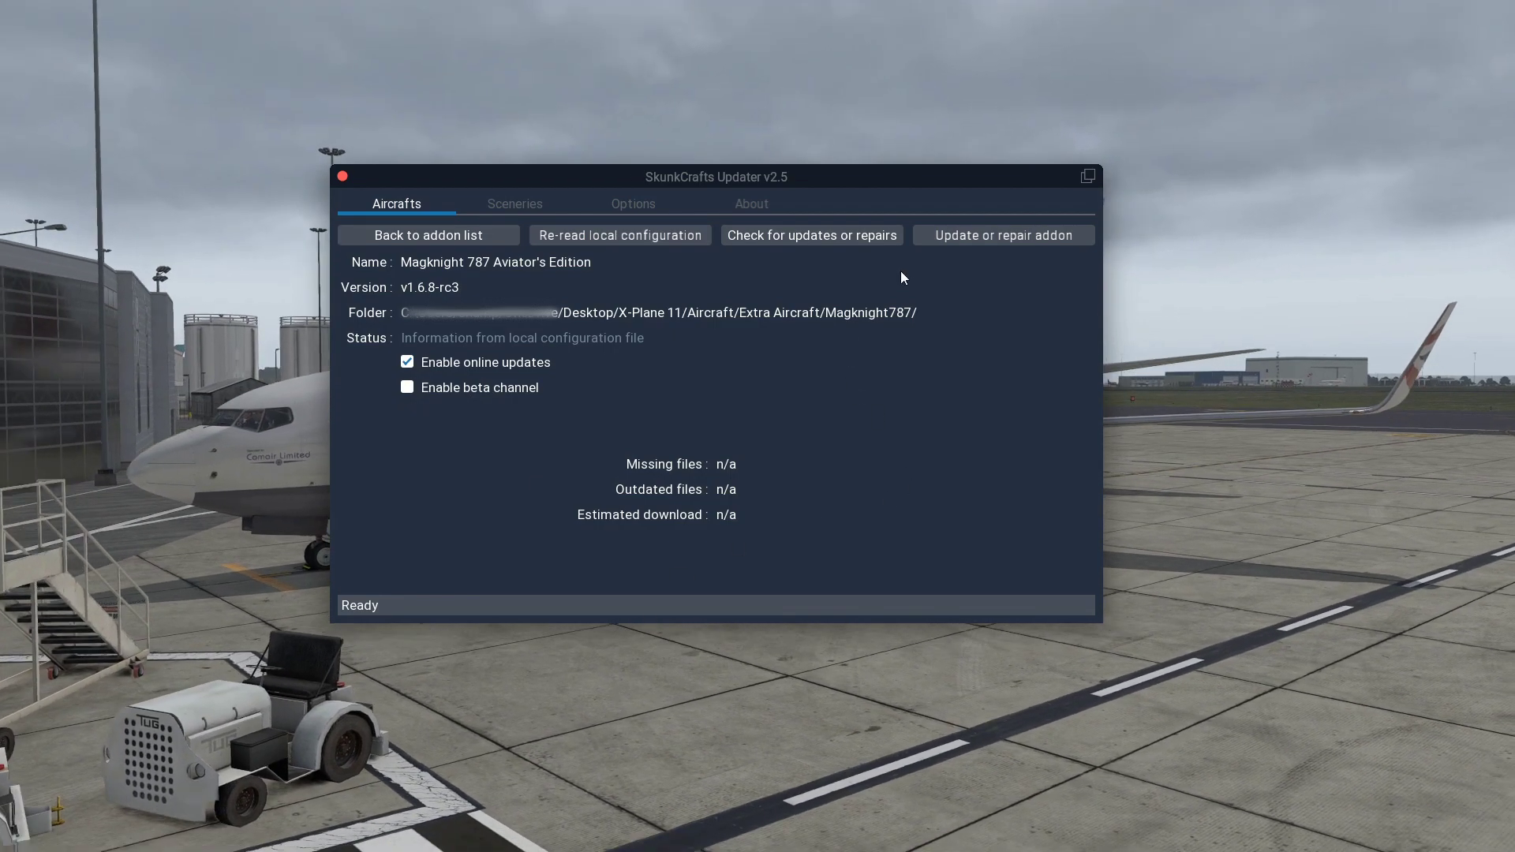
Step: Check for updates and install the v1.7.2 update for the Magknight 787 Aviator's Edition
click(841, 240)
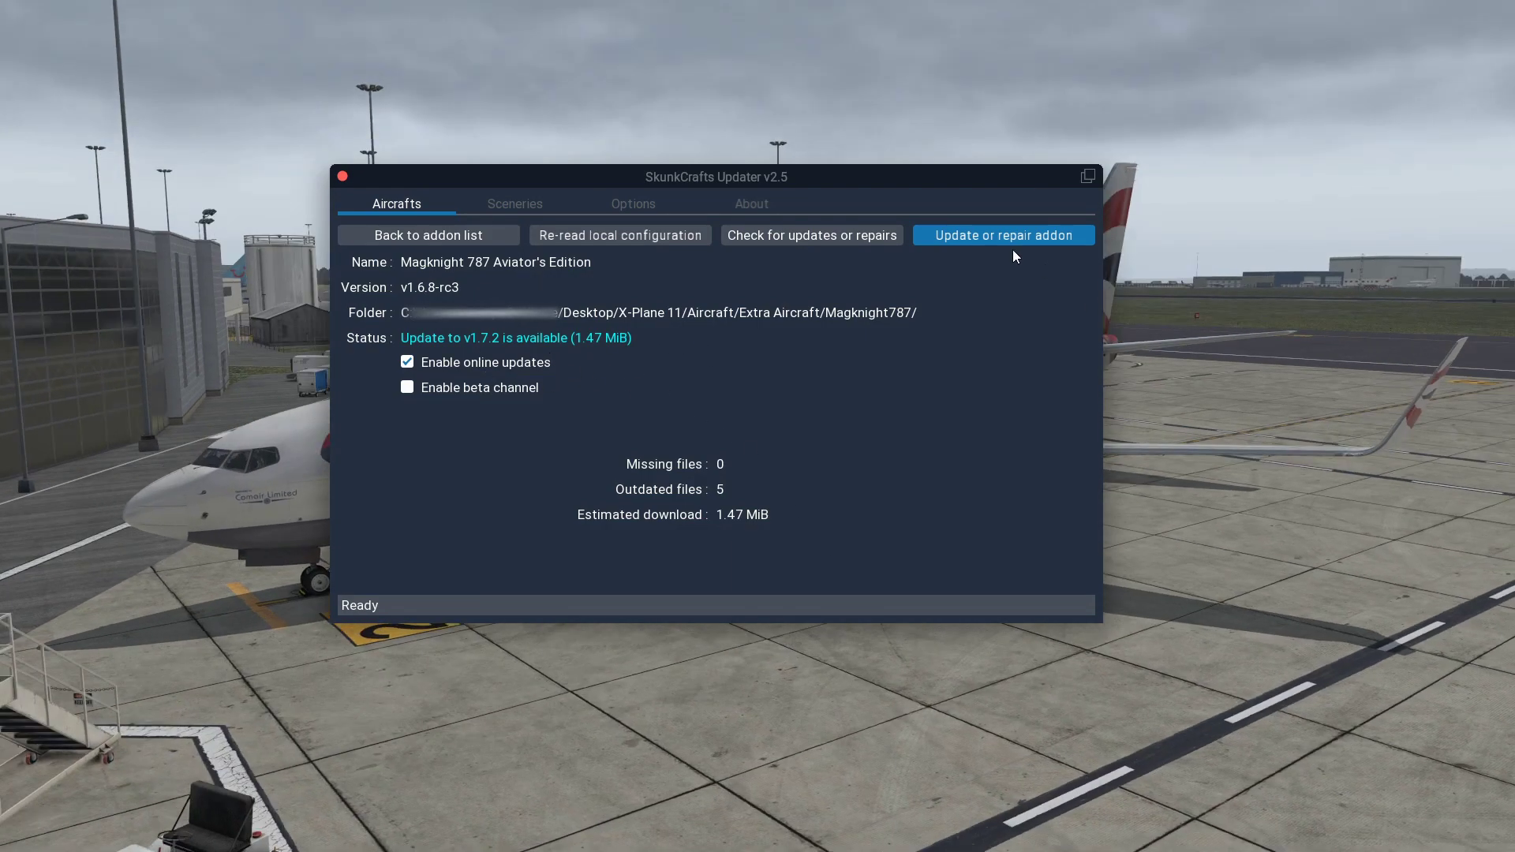
click(1009, 234)
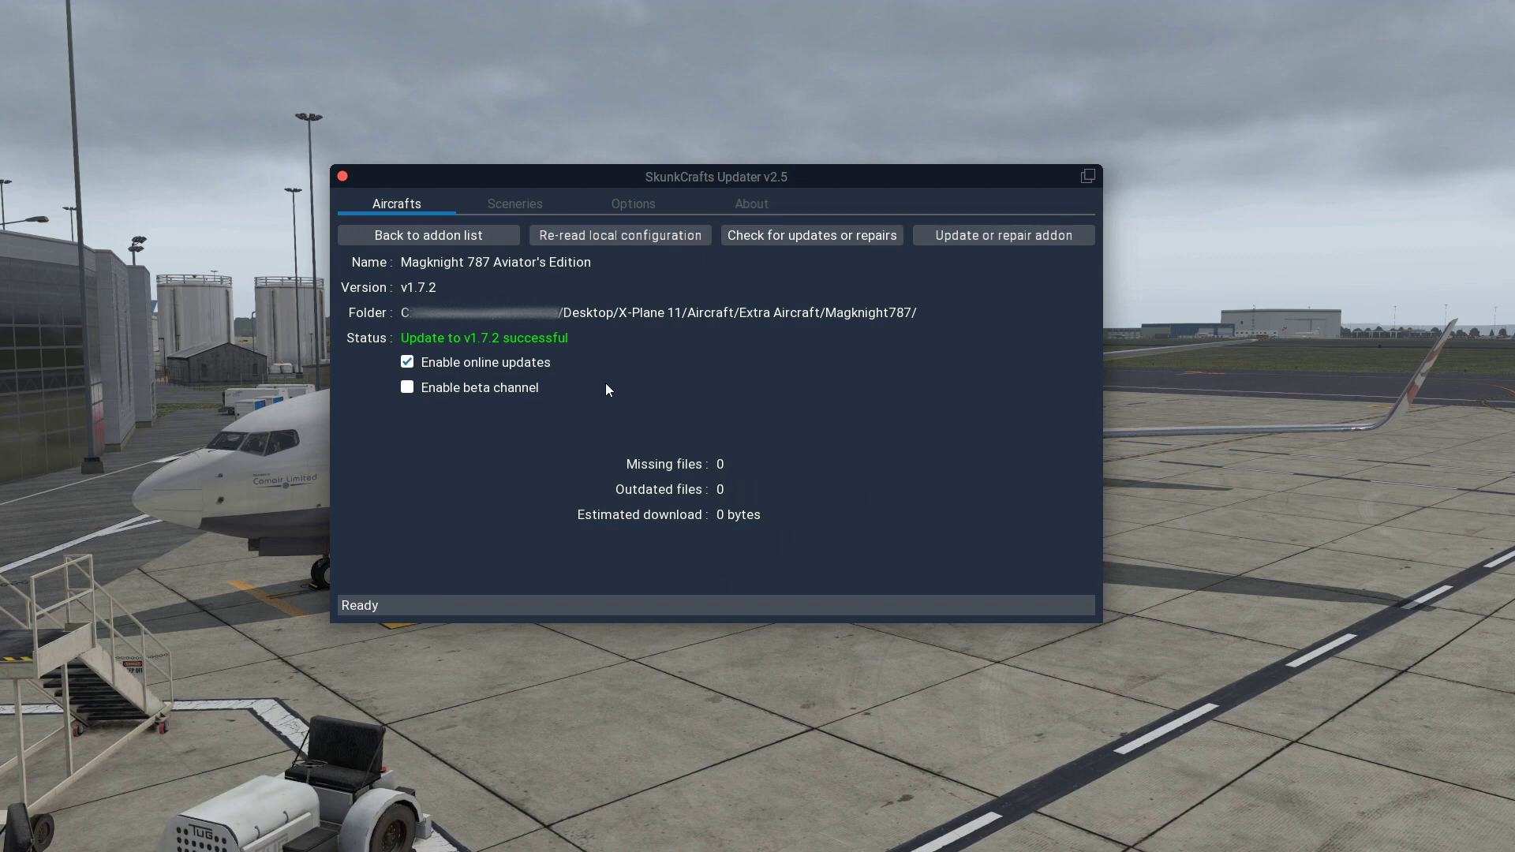
click(58, 11)
click(72, 24)
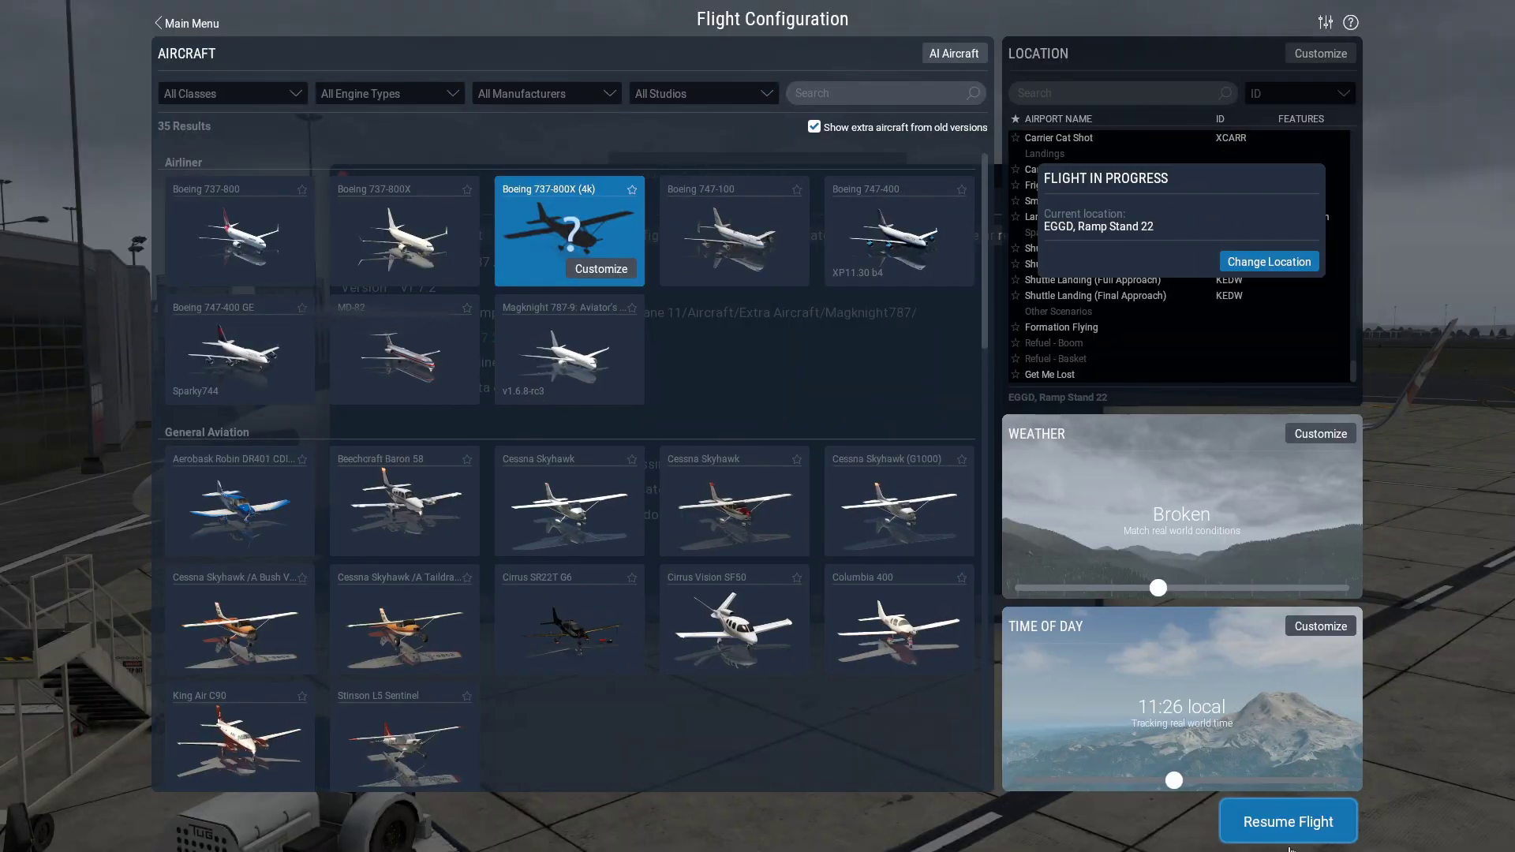
click(1286, 823)
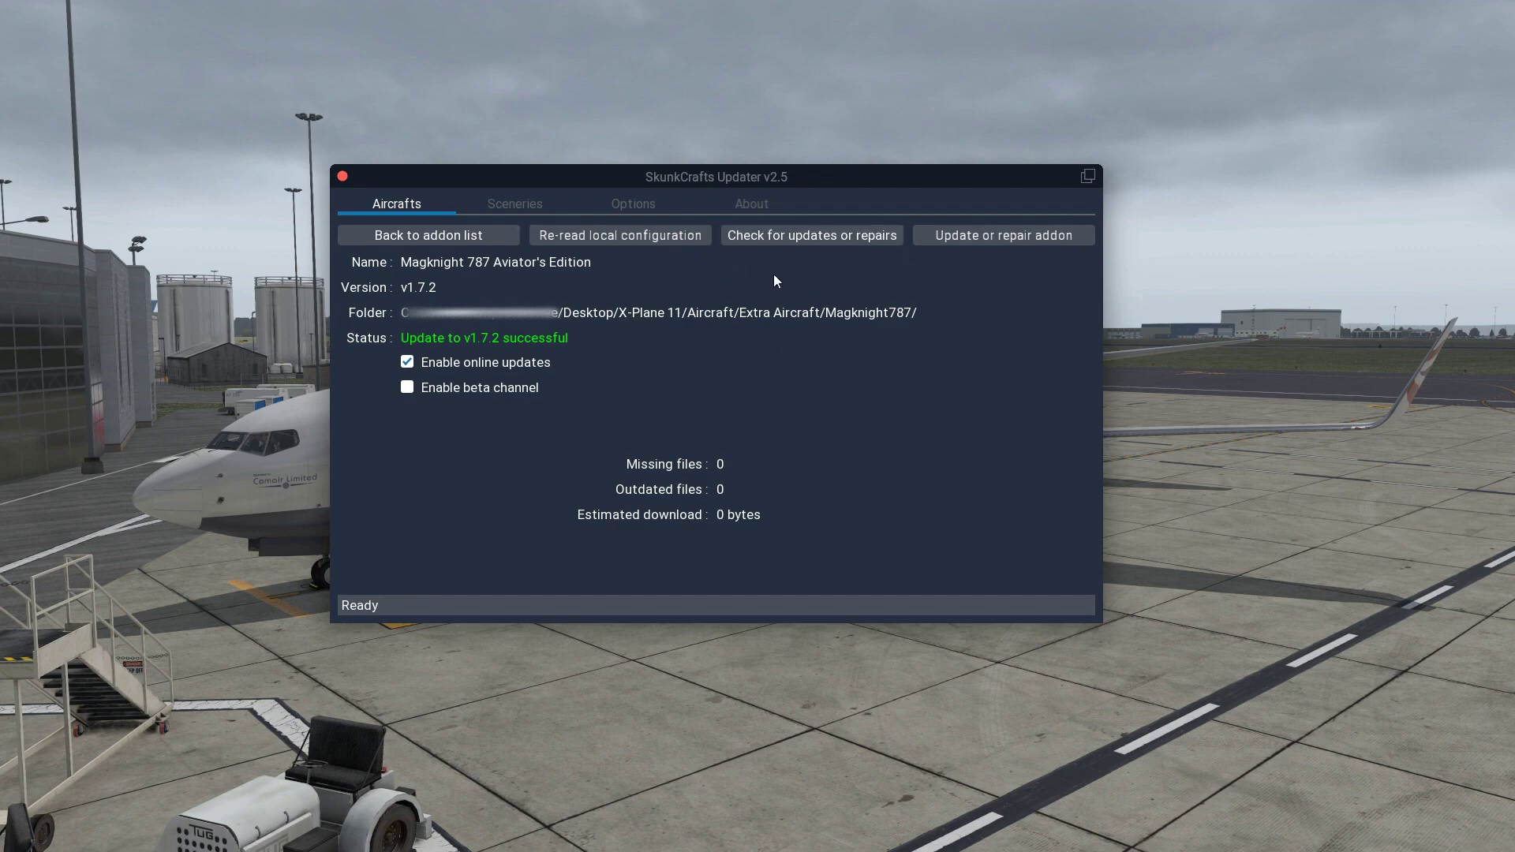
Step: View the updater's About tab, then return to the Magknight 787 add-on details
click(757, 205)
click(385, 204)
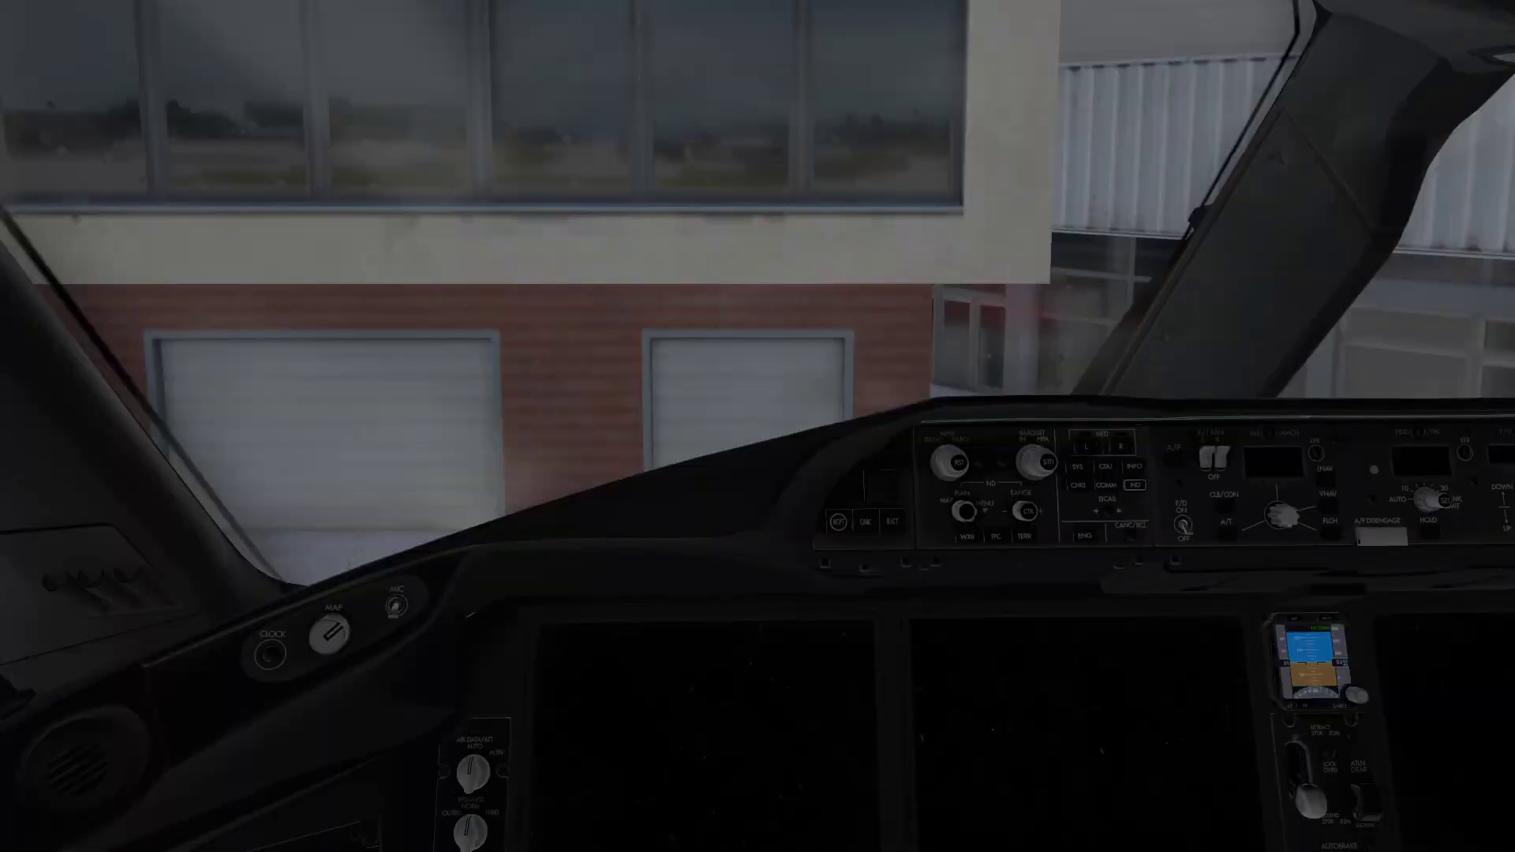
Step: Reload the current aircraft and art from the Developer menu to load the updated 787
click(158, 11)
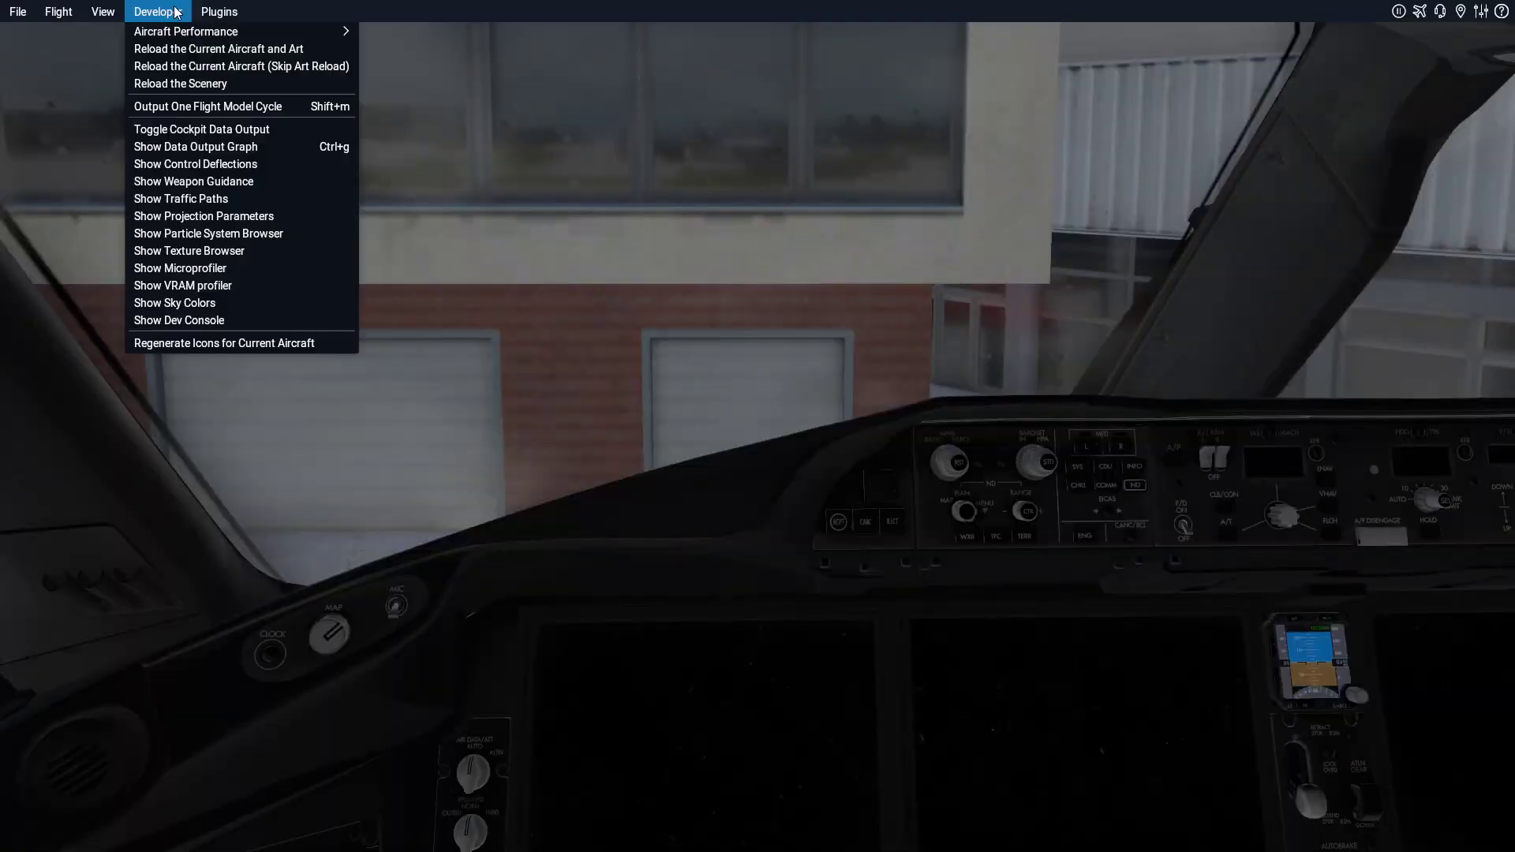
click(182, 53)
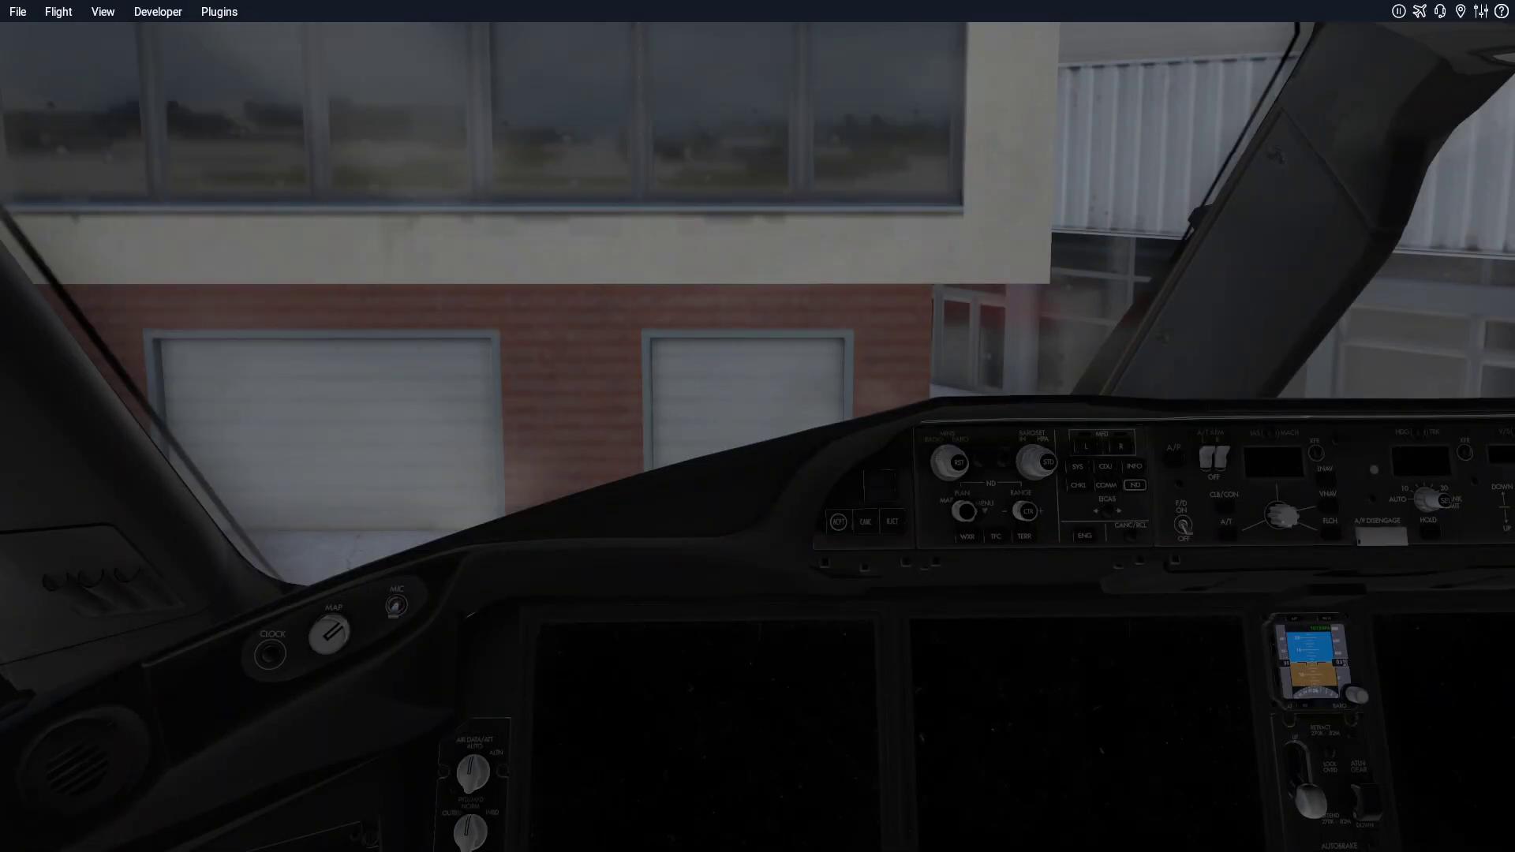